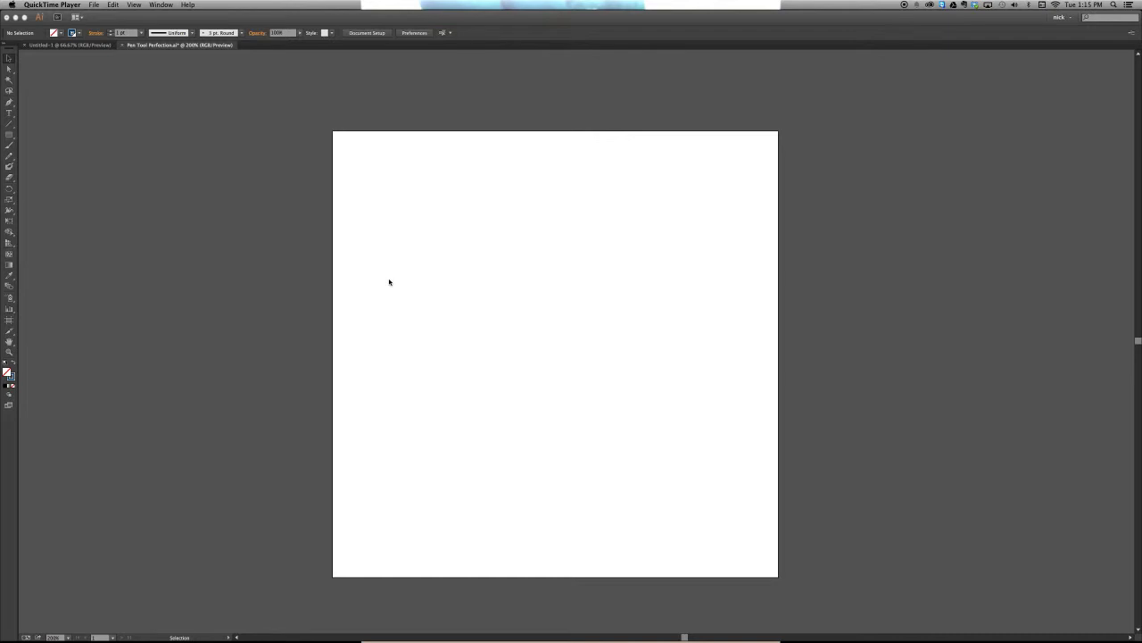
Switch to Illustrator, draw an open zigzag of four straight segments with the Pen tool, and delete it.
{"action": "left_click", "coordinate": [399, 338]}
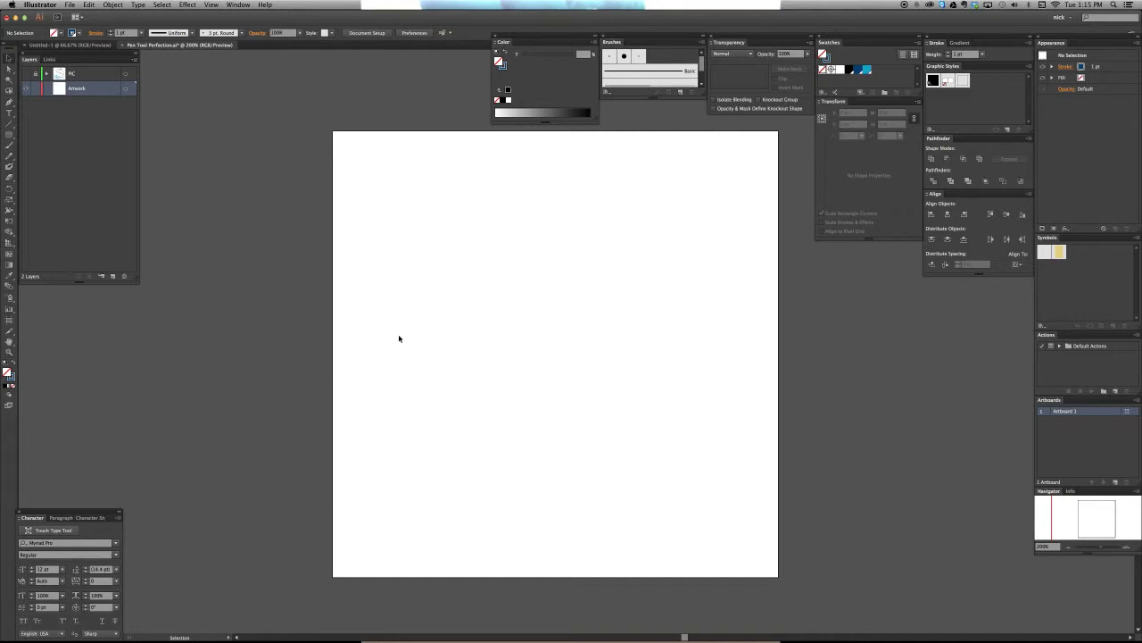
{"action": "key", "text": "p"}
{"action": "left_click", "coordinate": [420, 267]}
{"action": "left_click", "coordinate": [525, 242]}
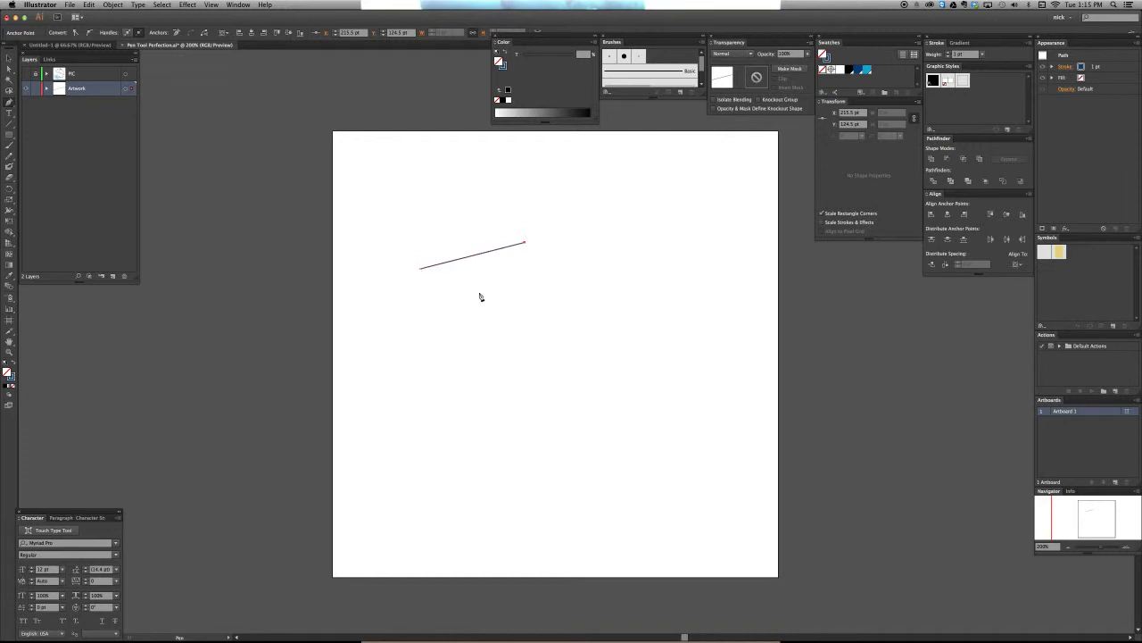
{"action": "left_click", "coordinate": [616, 355]}
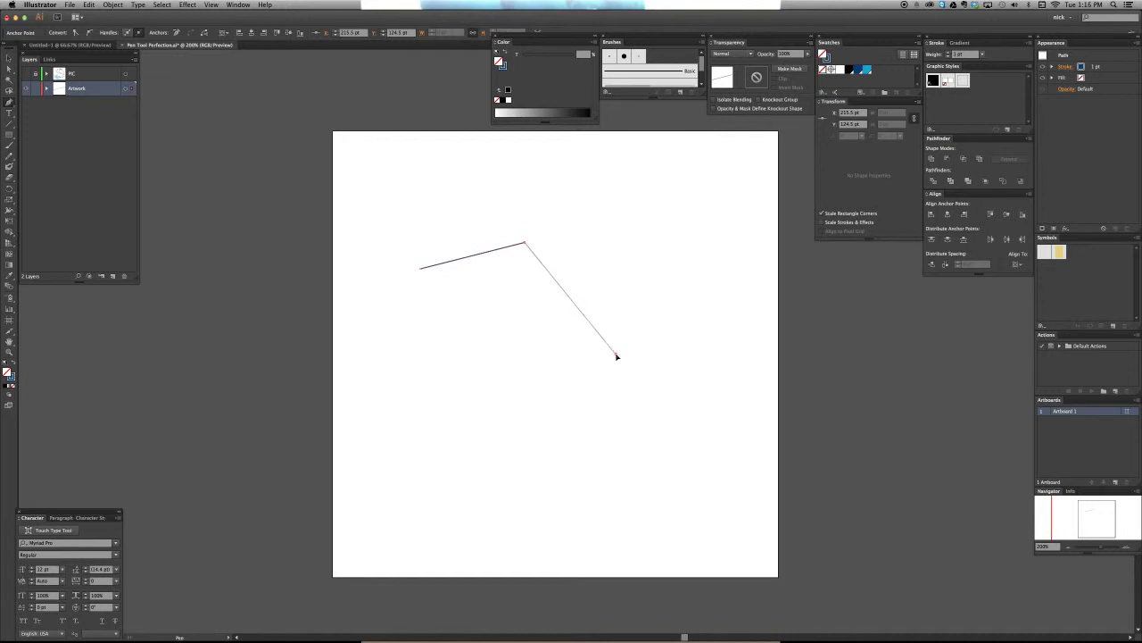
{"action": "left_click", "coordinate": [530, 379]}
{"action": "left_click", "coordinate": [536, 441]}
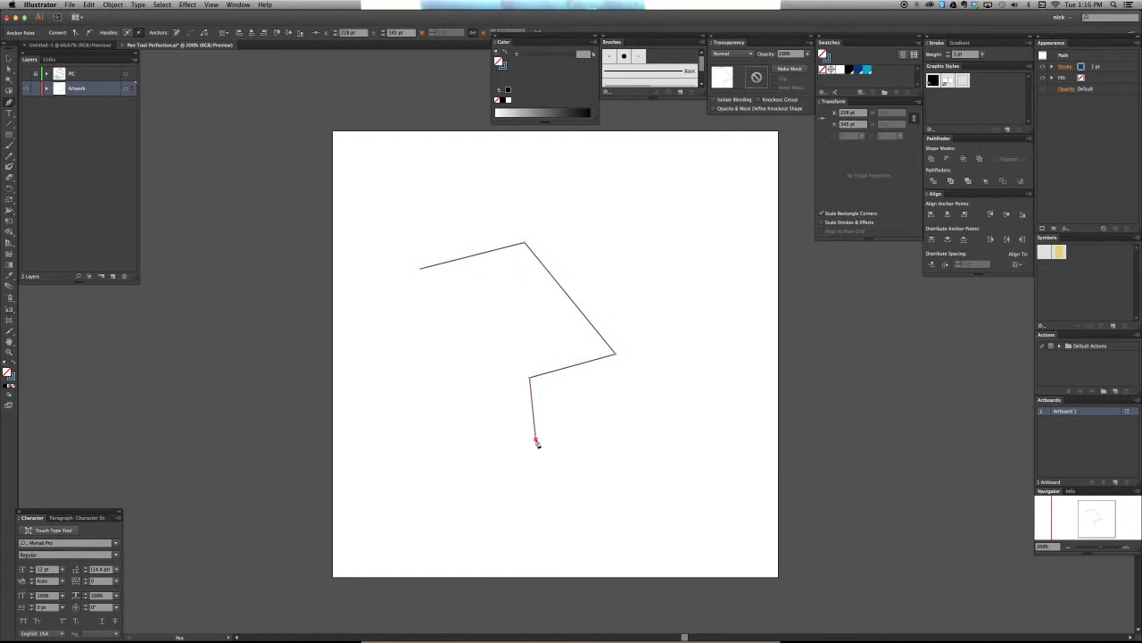
{"action": "key", "text": "Delete"}
{"action": "key", "text": "Delete"}
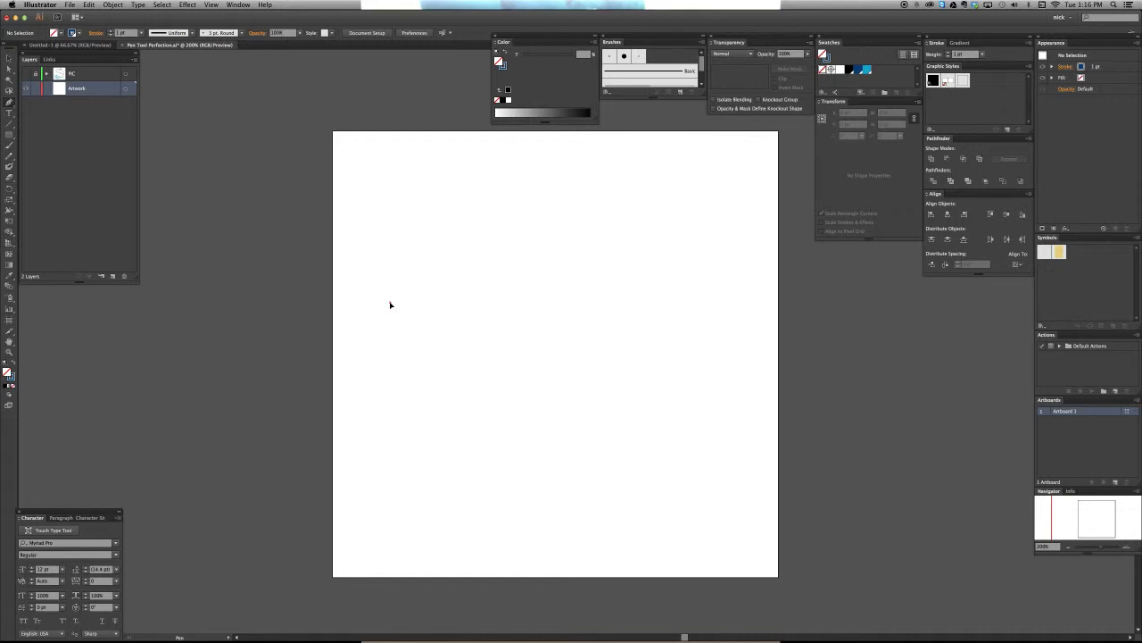
Draw a Pen tool curve on the artboard between two smooth anchors, extending long direction handles from the start anchor.
{"action": "left_click_drag", "start_coordinate": [390, 305], "coordinate": [436, 287]}
{"action": "left_click_drag", "start_coordinate": [439, 286], "coordinate": [439, 281]}
{"action": "left_click_drag", "start_coordinate": [439, 281], "coordinate": [558, 233]}
{"action": "left_click_drag", "start_coordinate": [558, 233], "coordinate": [558, 234]}
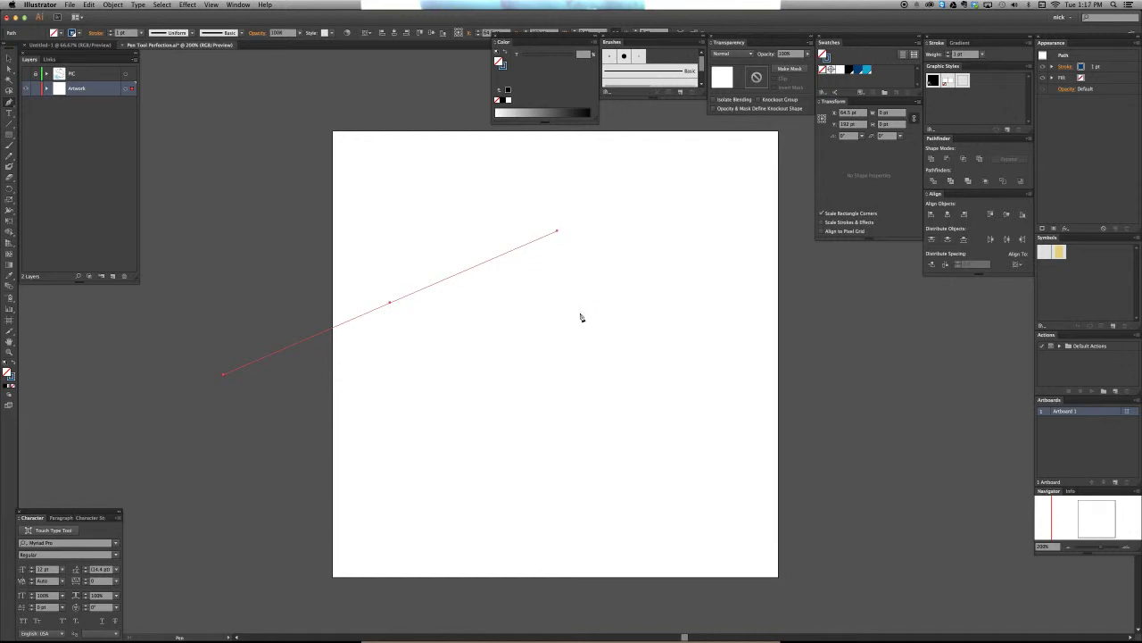
{"action": "left_click", "coordinate": [514, 359]}
{"action": "left_click_drag", "start_coordinate": [512, 357], "coordinate": [587, 370]}
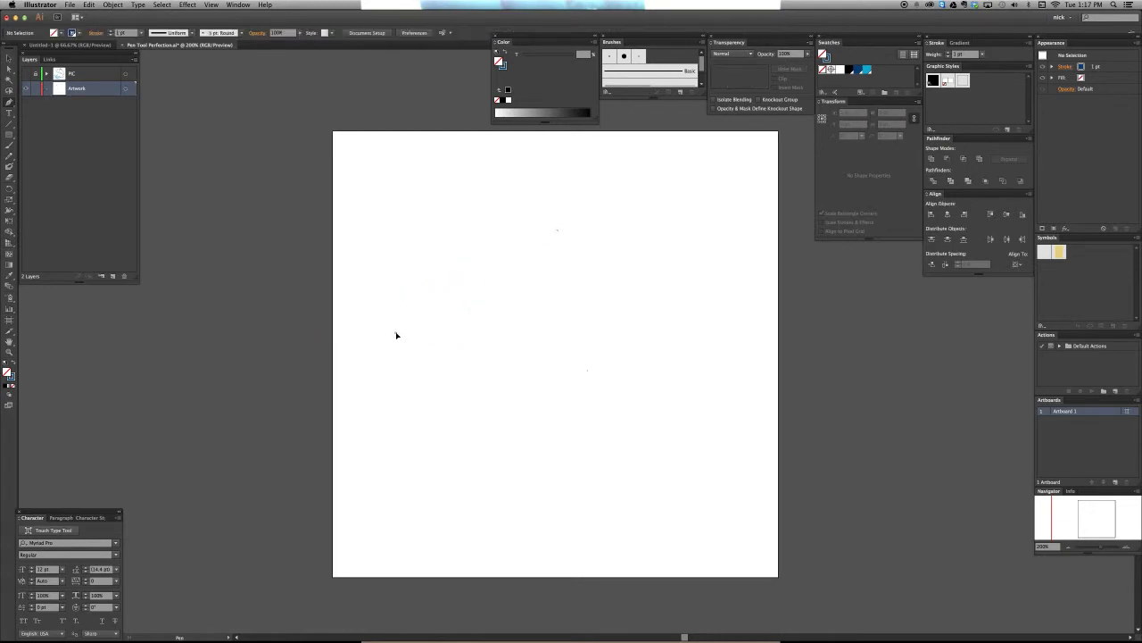
Draw a short arc and a separate wider arc above it, each from a start anchor with handles to a plain end anchor.
{"action": "left_click_drag", "start_coordinate": [396, 335], "coordinate": [438, 316]}
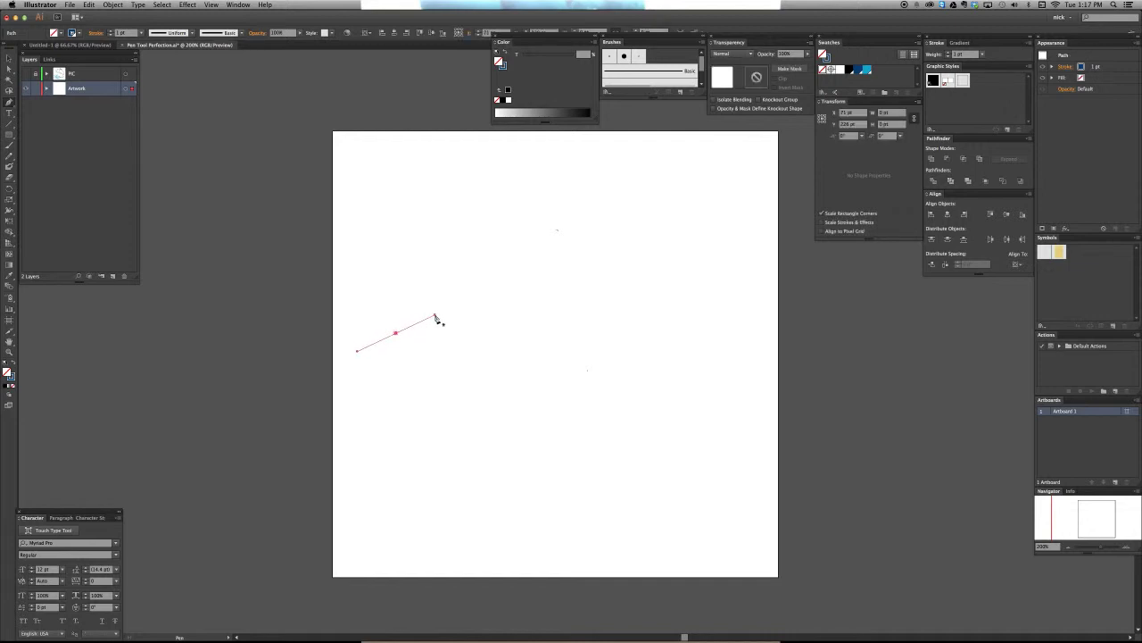
{"action": "left_click", "coordinate": [498, 376]}
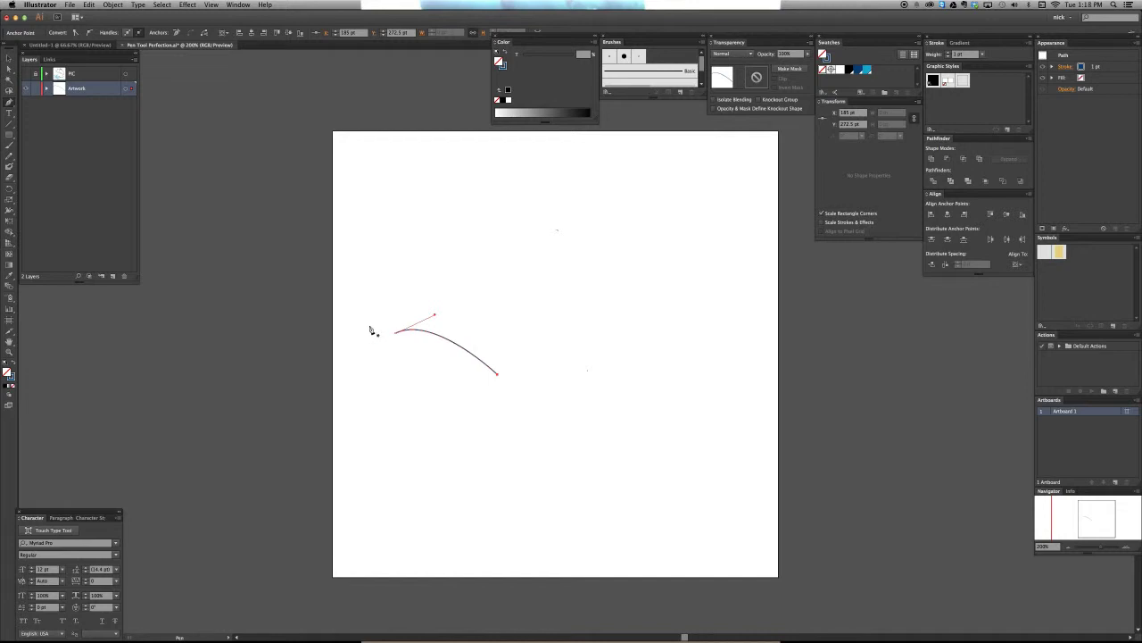
{"action": "left_click_drag", "start_coordinate": [370, 328], "coordinate": [557, 203]}
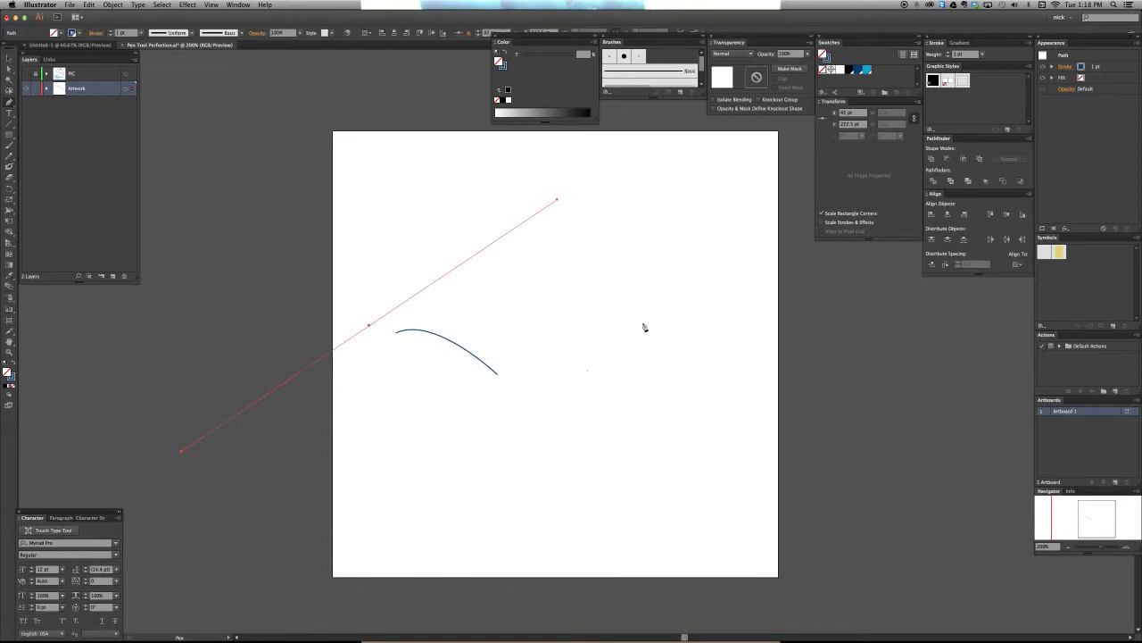
{"action": "left_click", "coordinate": [642, 323]}
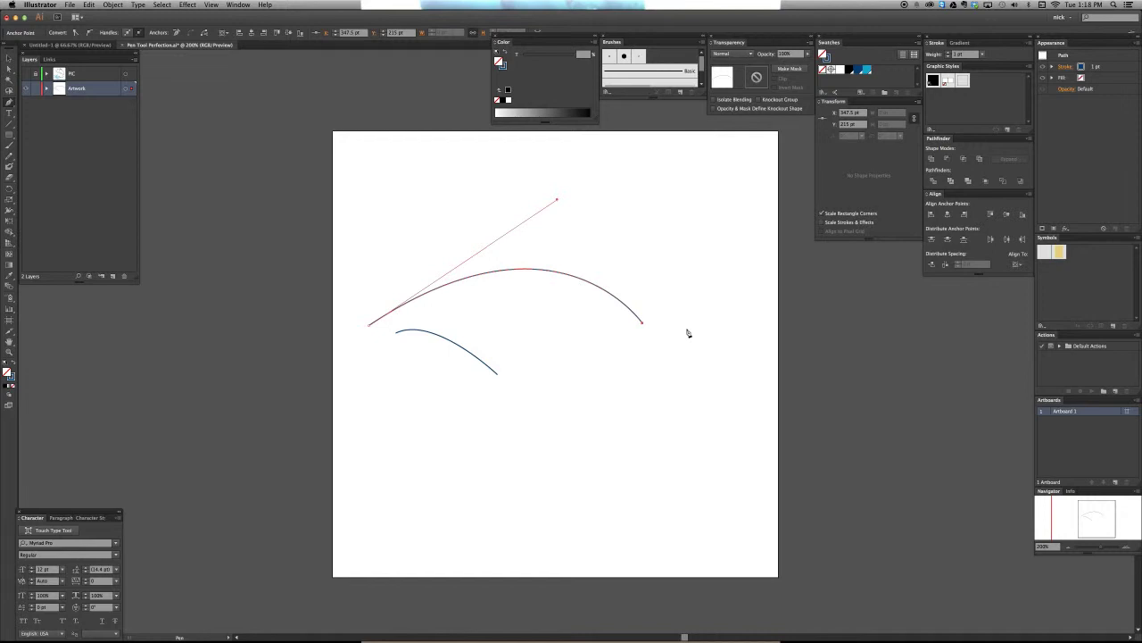
Select both practice arcs on the artboard and delete them.
{"action": "key", "text": "v"}
{"action": "left_click_drag", "start_coordinate": [606, 219], "coordinate": [447, 410]}
{"action": "key", "text": "Delete"}
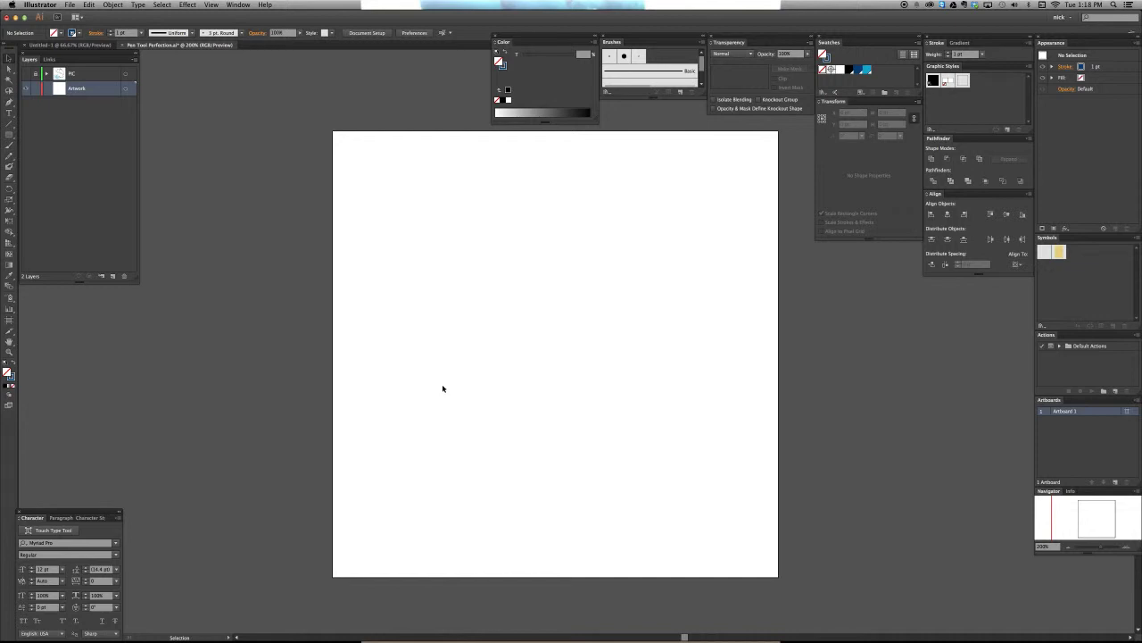
Draw a Pen tool curve from a corner anchor to a smooth anchor, extending nearly horizontal direction handles from the second anchor.
{"action": "key", "text": "p"}
{"action": "left_click", "coordinate": [404, 330]}
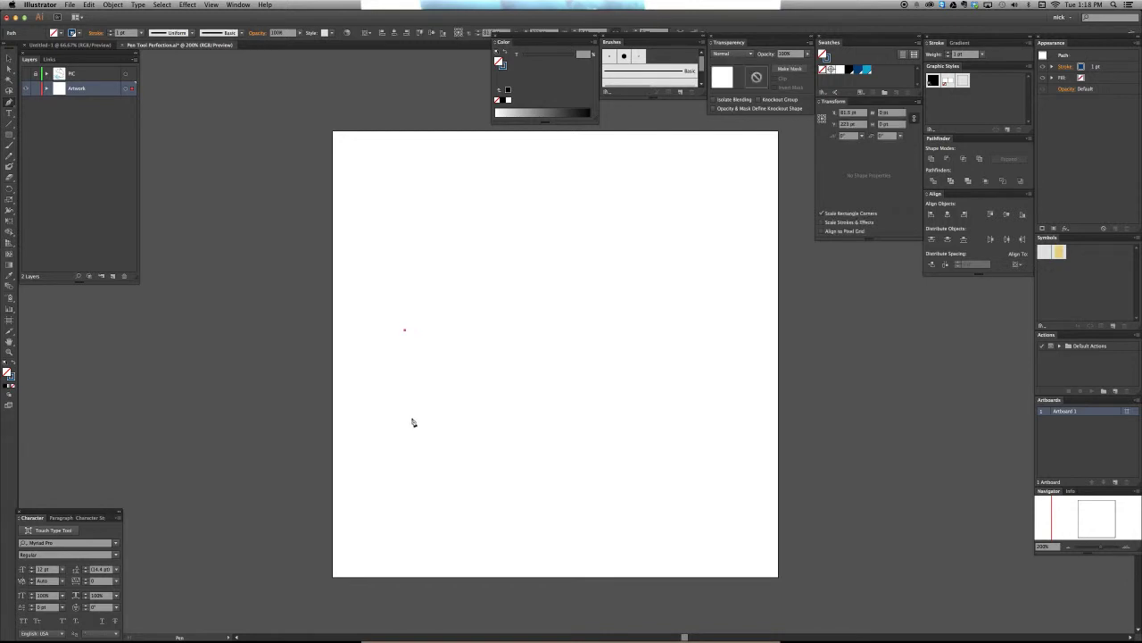
{"action": "left_click", "coordinate": [585, 247]}
{"action": "left_click_drag", "start_coordinate": [585, 247], "coordinate": [614, 251]}
{"action": "left_click_drag", "start_coordinate": [647, 215], "coordinate": [720, 237]}
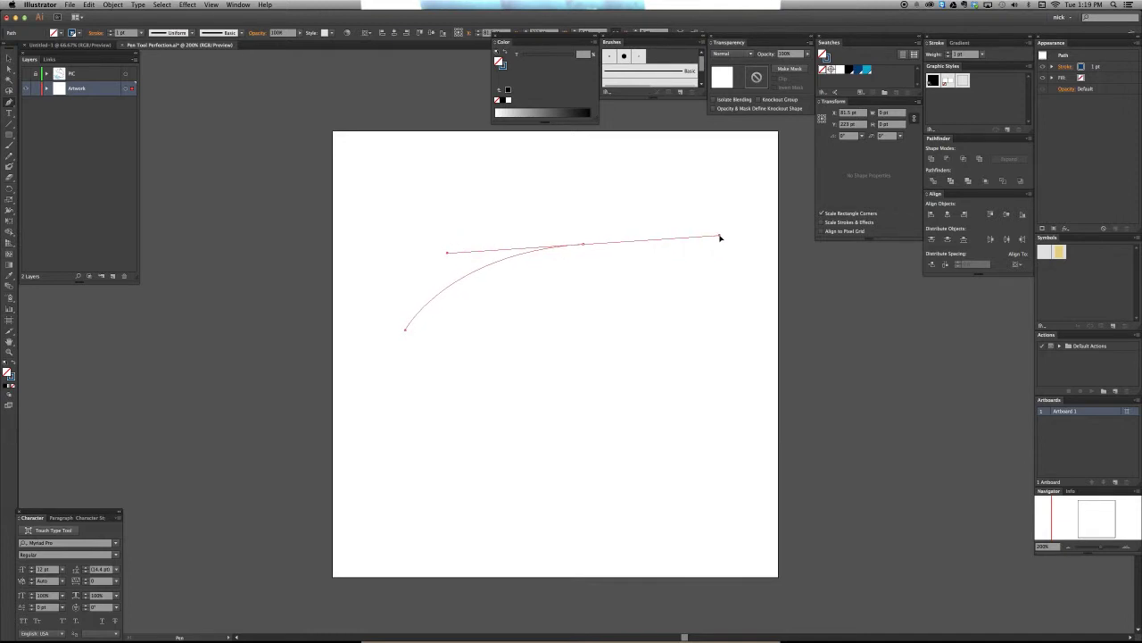
Swing the second anchor's handles through several angles, including constrained horizontal and 45-degree directions, and discard the curve.
{"action": "left_click_drag", "start_coordinate": [720, 237], "coordinate": [704, 262]}
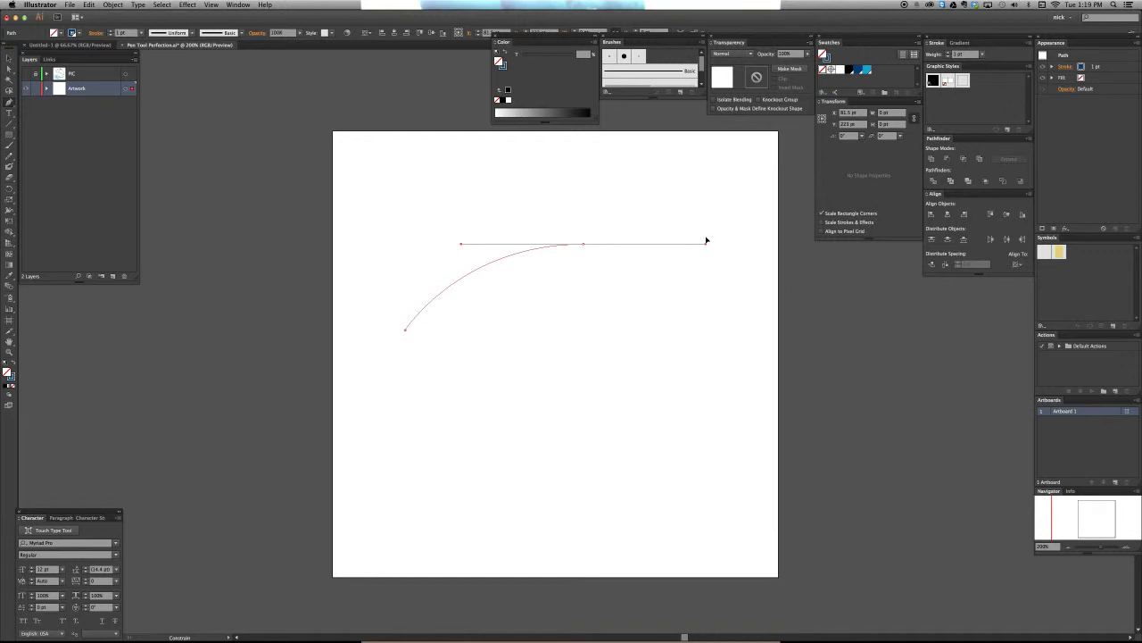
{"action": "left_click_drag", "start_coordinate": [706, 242], "coordinate": [652, 317]}
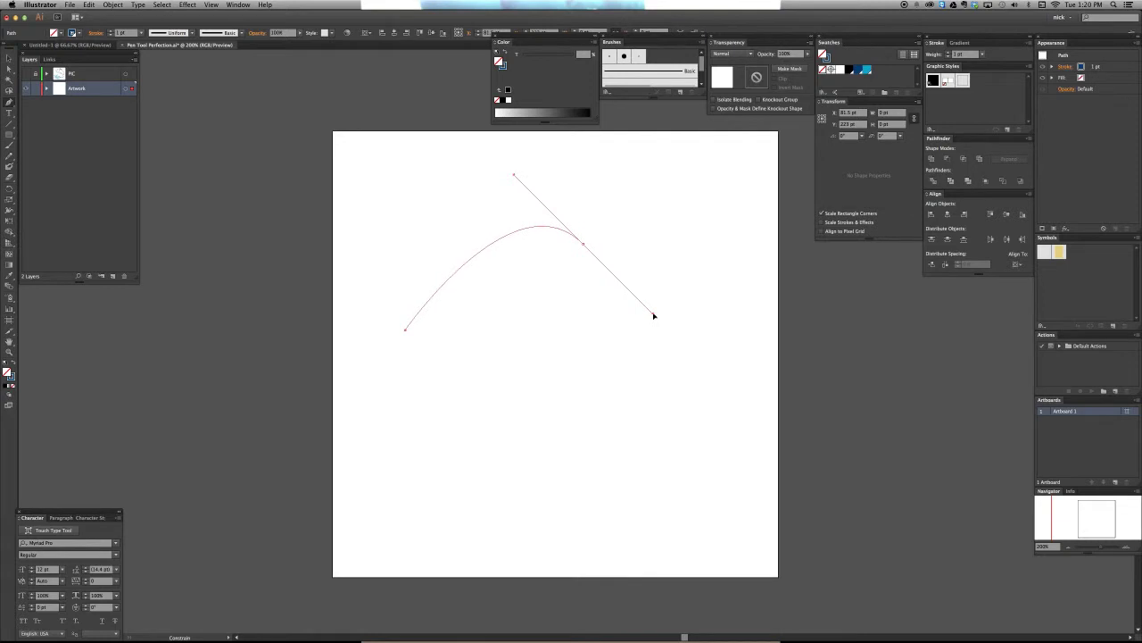
{"action": "mouse_move", "coordinate": [654, 315]}
{"action": "left_mouse_down"}
{"action": "mouse_move", "coordinate": [675, 330]}
{"action": "mouse_move", "coordinate": [649, 314]}
{"action": "mouse_move", "coordinate": [607, 342]}
{"action": "mouse_move", "coordinate": [618, 352]}
{"action": "mouse_move", "coordinate": [648, 334]}
{"action": "left_mouse_up"}
{"action": "left_click_drag", "start_coordinate": [664, 315], "coordinate": [697, 254]}
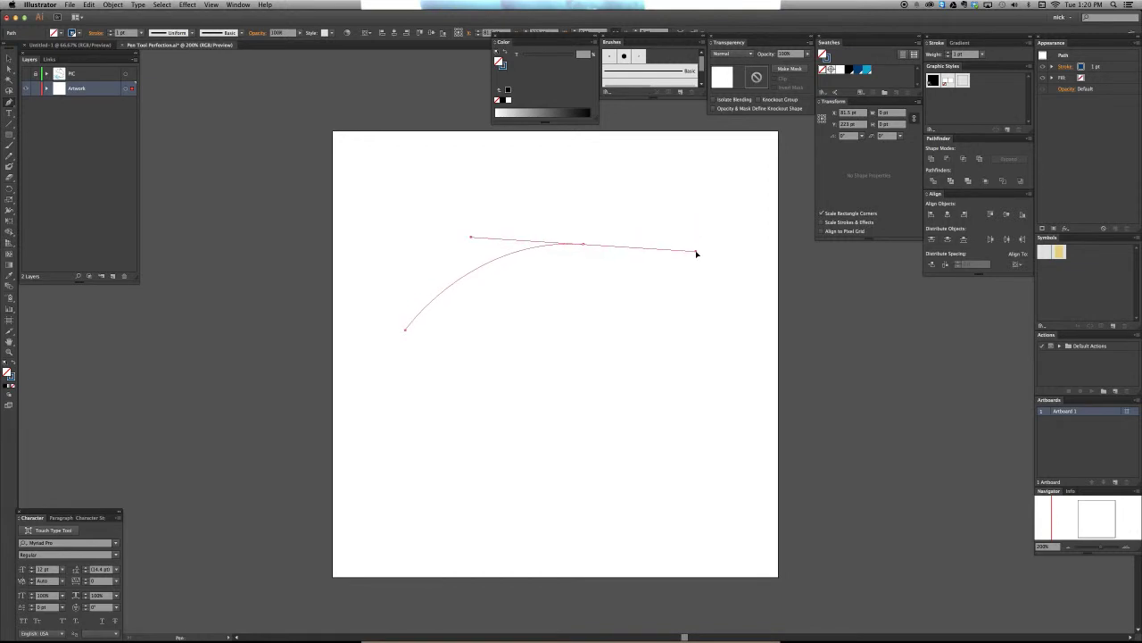
{"action": "mouse_move", "coordinate": [697, 253]}
{"action": "left_mouse_down"}
{"action": "mouse_move", "coordinate": [678, 309]}
{"action": "mouse_move", "coordinate": [688, 242]}
{"action": "mouse_move", "coordinate": [709, 247]}
{"action": "mouse_move", "coordinate": [652, 253]}
{"action": "mouse_move", "coordinate": [724, 250]}
{"action": "mouse_move", "coordinate": [663, 250]}
{"action": "mouse_move", "coordinate": [704, 247]}
{"action": "mouse_move", "coordinate": [706, 259]}
{"action": "mouse_move", "coordinate": [706, 240]}
{"action": "mouse_move", "coordinate": [695, 267]}
{"action": "left_mouse_up"}
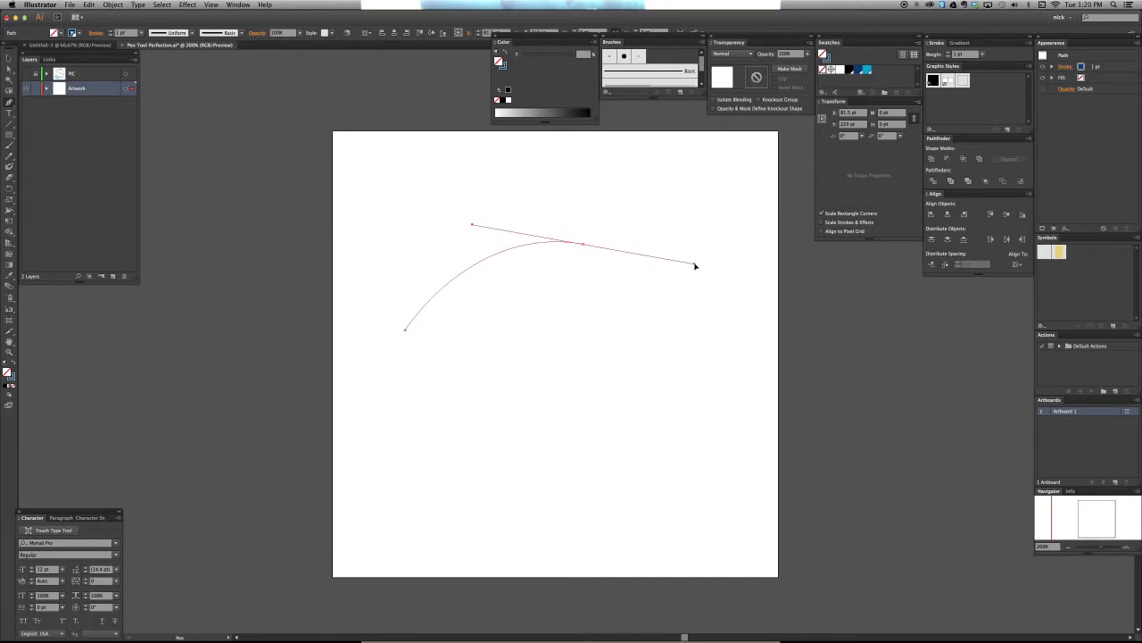
{"action": "mouse_move", "coordinate": [695, 266]}
{"action": "left_mouse_down"}
{"action": "mouse_move", "coordinate": [669, 262]}
{"action": "mouse_move", "coordinate": [681, 232]}
{"action": "mouse_move", "coordinate": [704, 239]}
{"action": "mouse_move", "coordinate": [706, 253]}
{"action": "left_mouse_up"}
{"action": "left_click", "coordinate": [520, 295], "text": "super"}
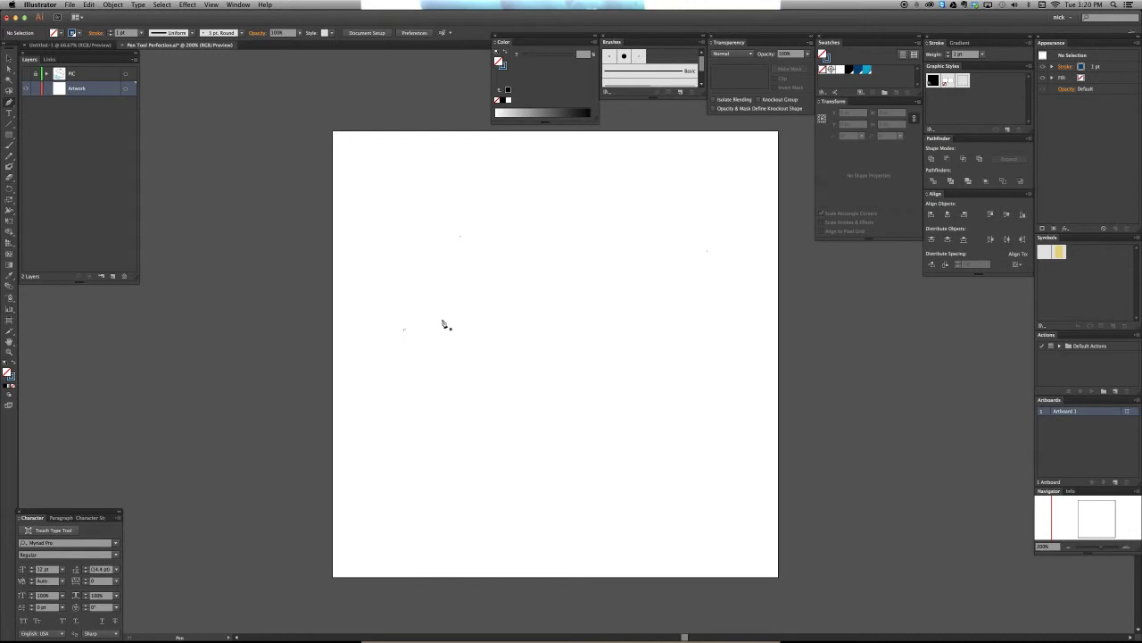
Draw a tall rising arc from a corner anchor to a smooth anchor, angling its outgoing handle slightly downward.
{"action": "left_click", "coordinate": [401, 348]}
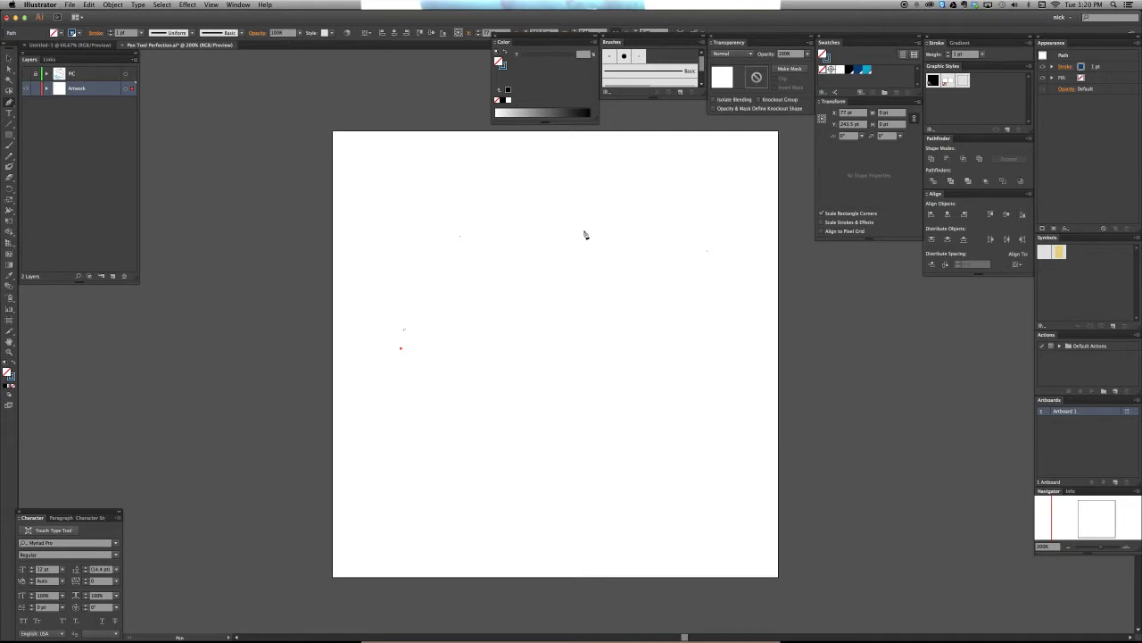
{"action": "left_click_drag", "start_coordinate": [585, 231], "coordinate": [709, 260]}
{"action": "left_click_drag", "start_coordinate": [708, 262], "coordinate": [730, 252]}
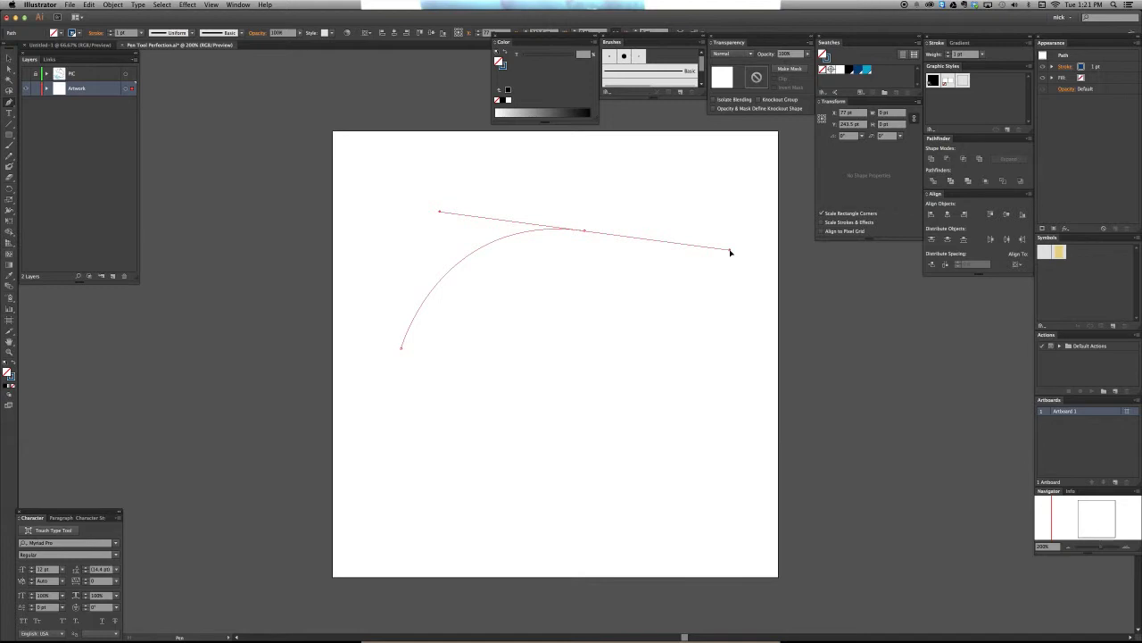
{"action": "left_click_drag", "start_coordinate": [730, 252], "coordinate": [720, 269]}
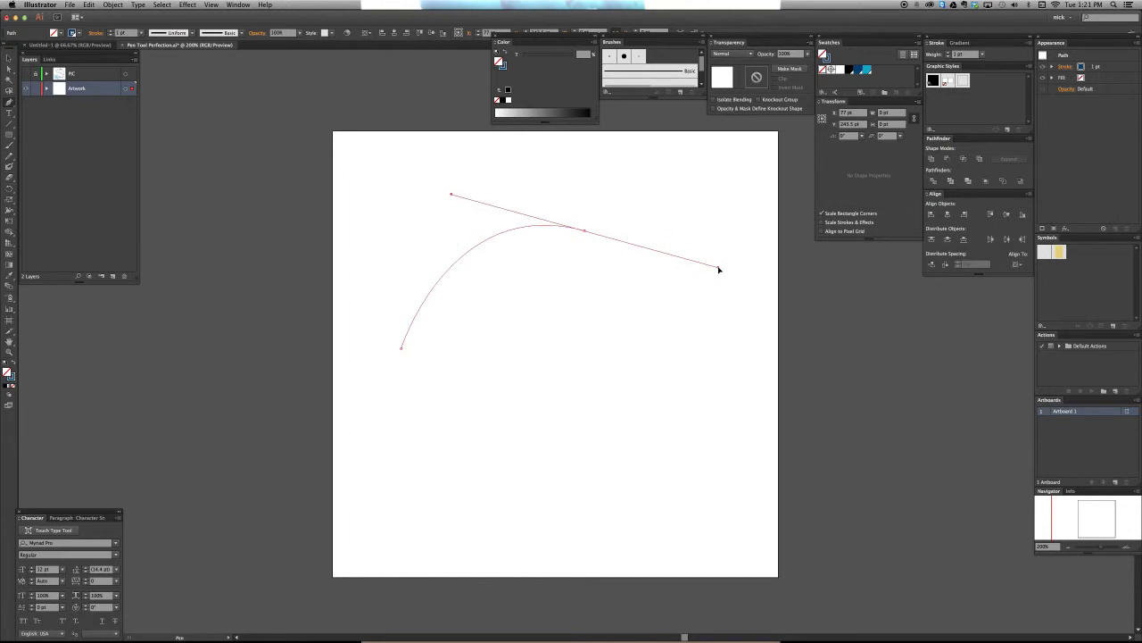
Break the arc's outgoing handle upward into a cusp, add a second arc ending further up the artboard, and deselect the path.
{"action": "left_click_drag", "start_coordinate": [719, 269], "coordinate": [650, 295]}
{"action": "left_click_drag", "start_coordinate": [647, 295], "coordinate": [612, 150]}
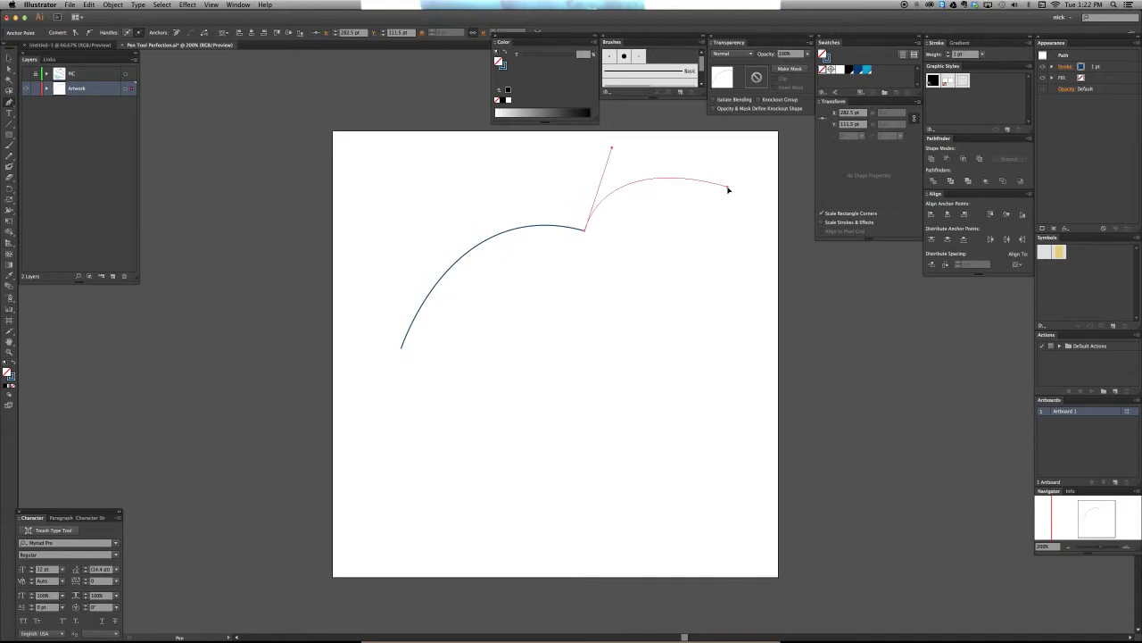
{"action": "left_click", "coordinate": [728, 187]}
{"action": "key", "text": "v"}
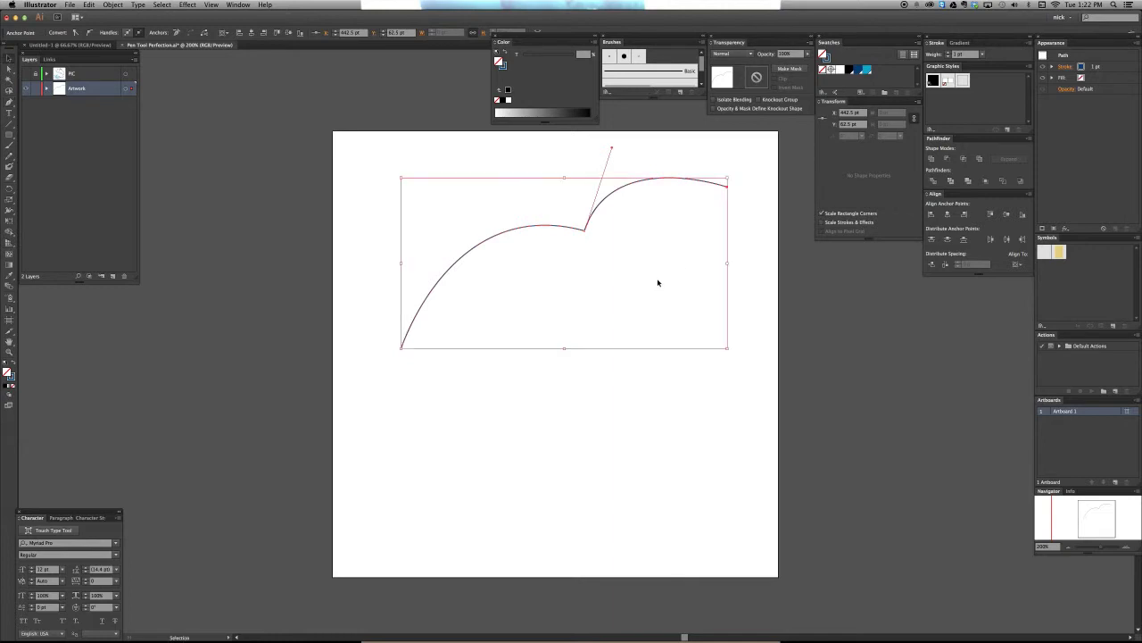
{"action": "left_click", "coordinate": [657, 283]}
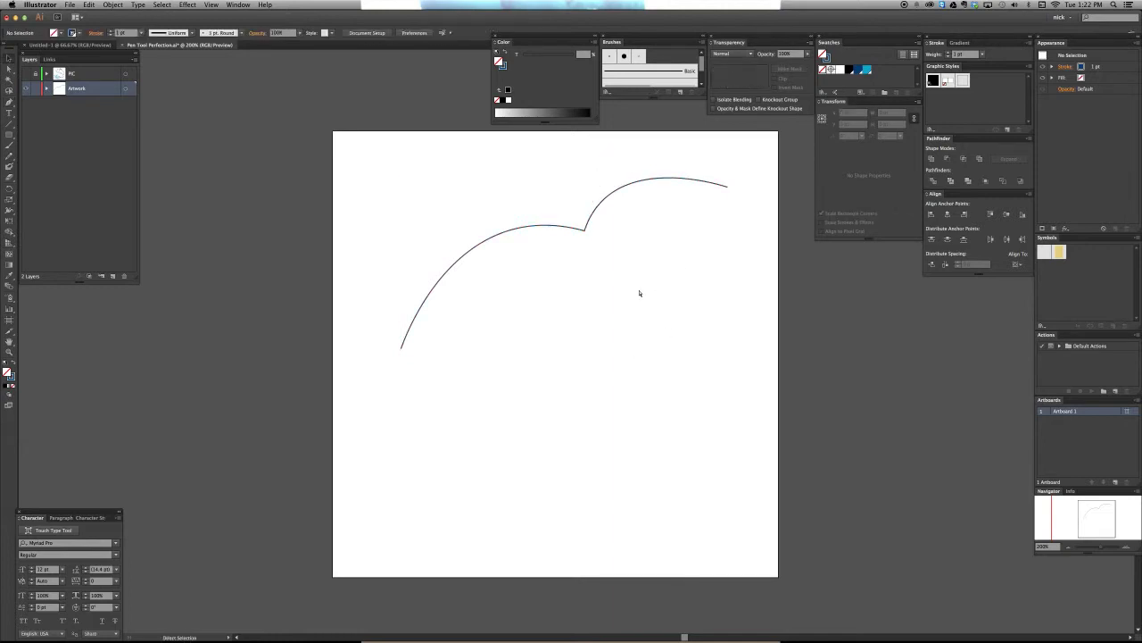
Examine the direction handles at each anchor of the two-arc path with the Direct Selection tool.
{"action": "key", "text": "super+equal"}
{"action": "left_click_drag", "start_coordinate": [655, 176], "coordinate": [566, 265]}
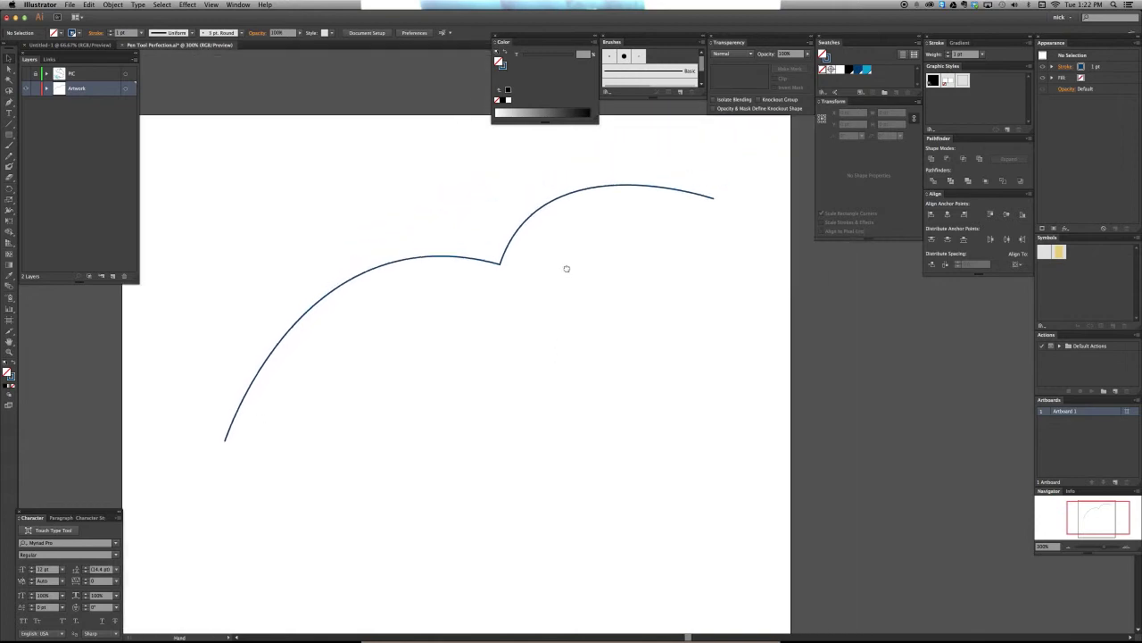
{"action": "key", "text": "a"}
{"action": "left_click_drag", "start_coordinate": [196, 423], "coordinate": [275, 460]}
{"action": "left_click_drag", "start_coordinate": [556, 283], "coordinate": [485, 244]}
{"action": "left_click_drag", "start_coordinate": [649, 161], "coordinate": [770, 238]}
{"action": "left_click_drag", "start_coordinate": [555, 301], "coordinate": [489, 261]}
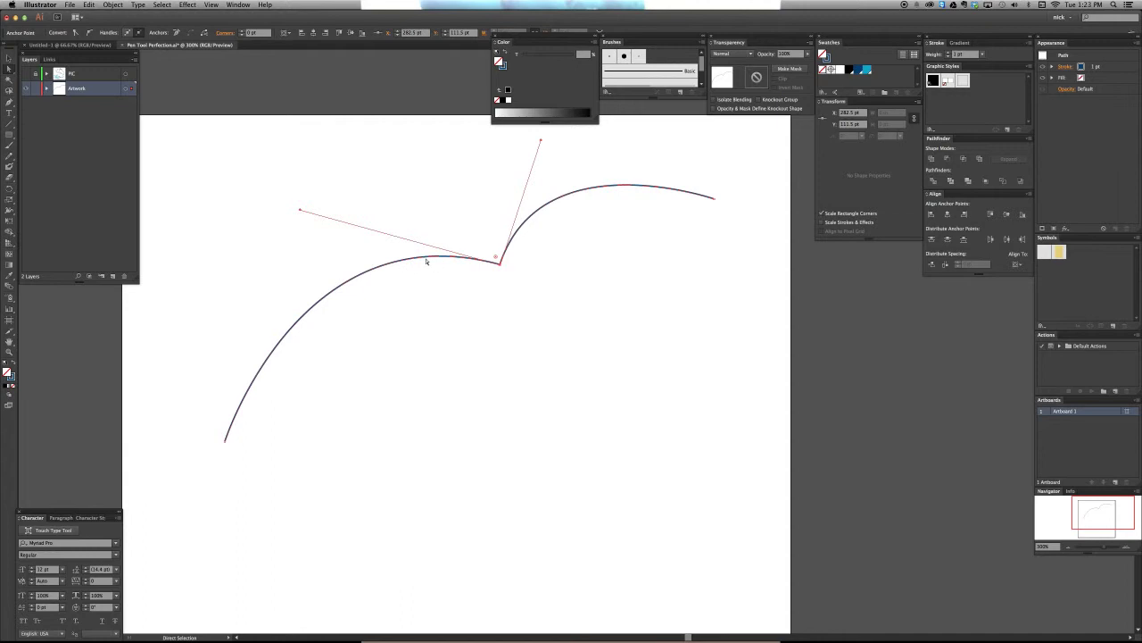
Delete the two-arc practice path.
{"action": "left_click", "coordinate": [508, 288]}
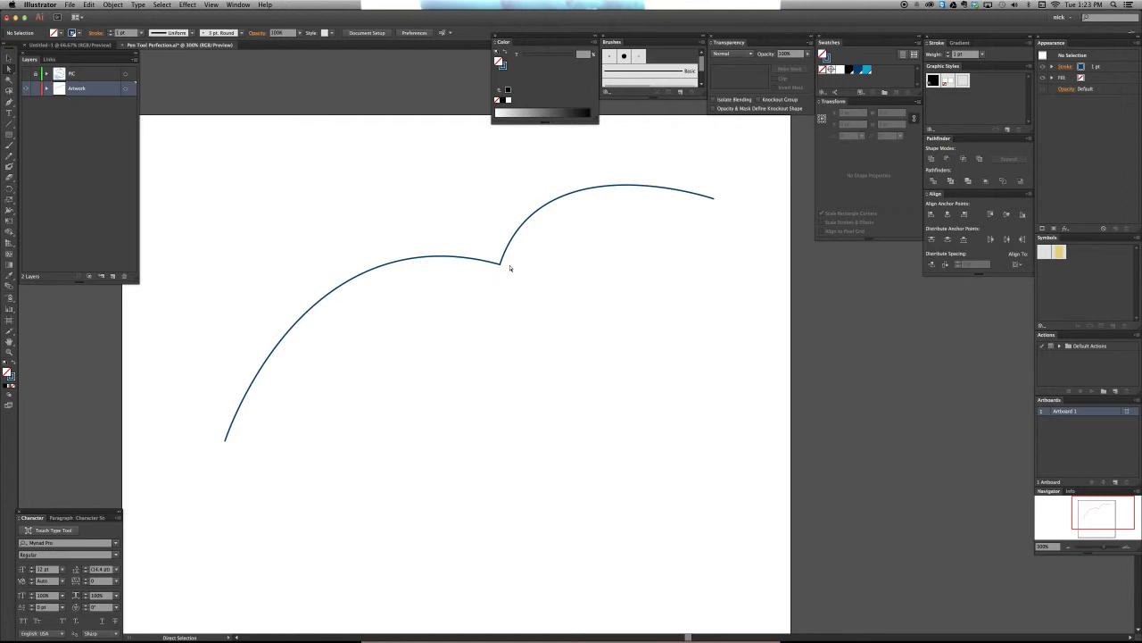
{"action": "left_click", "coordinate": [501, 264]}
{"action": "key", "text": "Delete"}
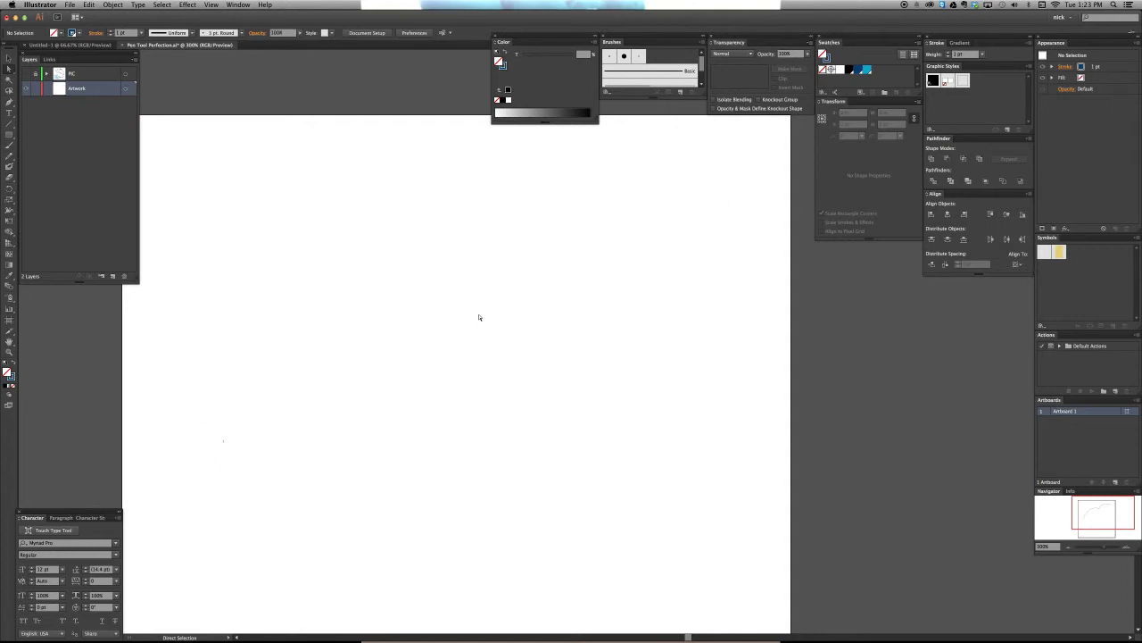
Draw the fish's arched back between two anchors with direction handles, and retract the outgoing handle at the tail-side anchor.
{"action": "key", "text": "p"}
{"action": "left_click_drag", "start_coordinate": [205, 385], "coordinate": [347, 263]}
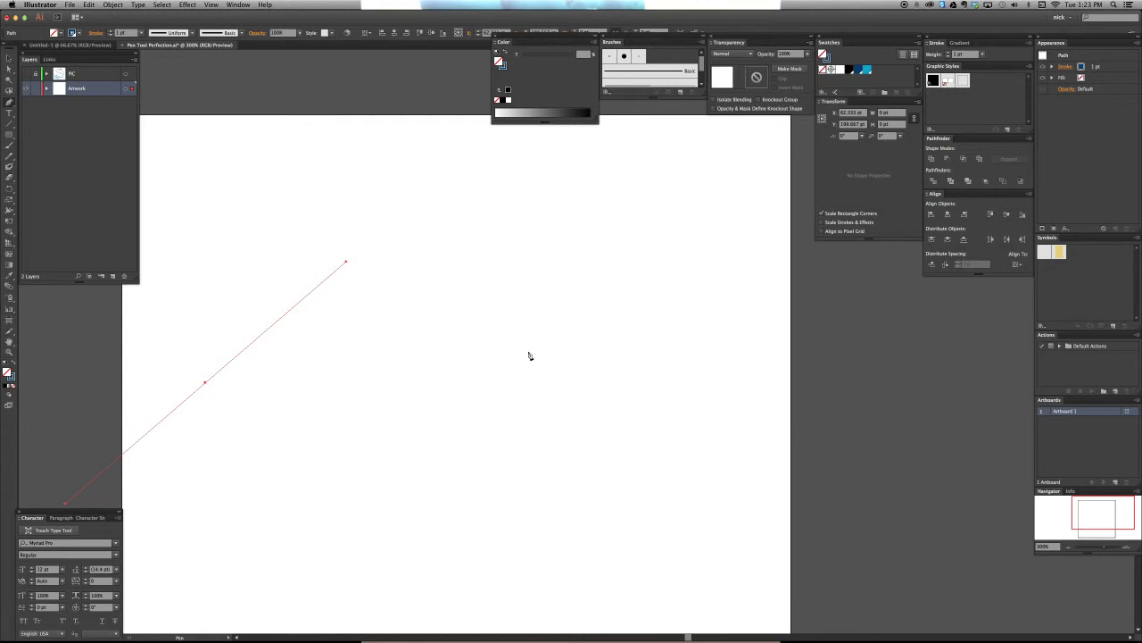
{"action": "left_click_drag", "start_coordinate": [538, 349], "coordinate": [607, 381]}
{"action": "mouse_move", "coordinate": [607, 381]}
{"action": "left_mouse_down"}
{"action": "mouse_move", "coordinate": [584, 372]}
{"action": "mouse_move", "coordinate": [627, 360]}
{"action": "mouse_move", "coordinate": [622, 388]}
{"action": "mouse_move", "coordinate": [568, 371]}
{"action": "mouse_move", "coordinate": [622, 390]}
{"action": "mouse_move", "coordinate": [538, 351]}
{"action": "mouse_move", "coordinate": [576, 380]}
{"action": "left_mouse_up"}
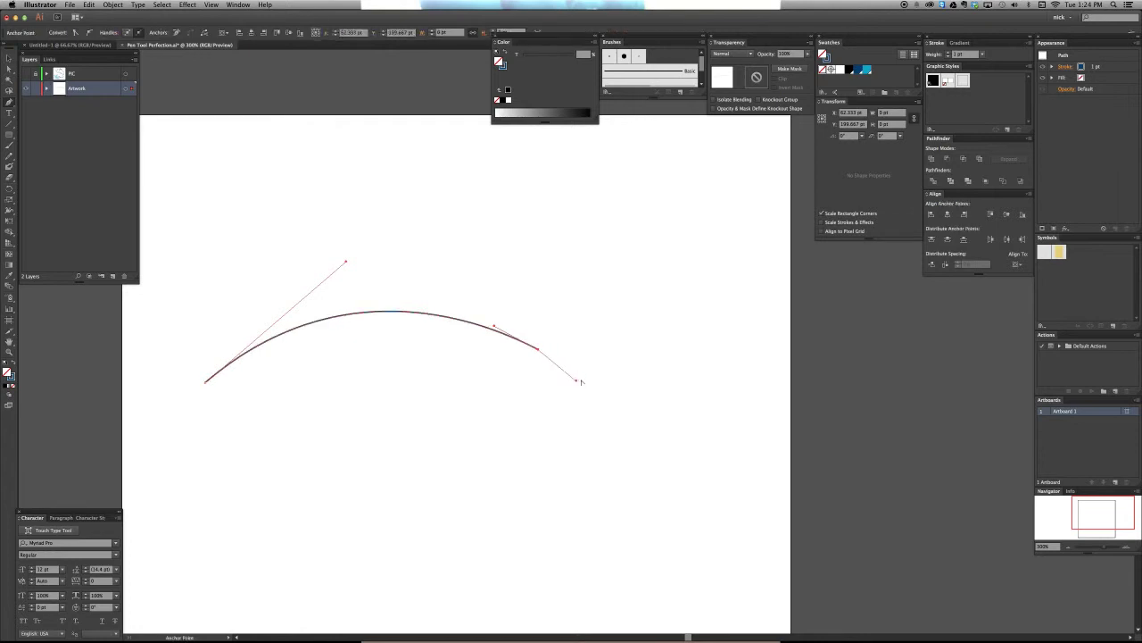
{"action": "left_click", "coordinate": [539, 352]}
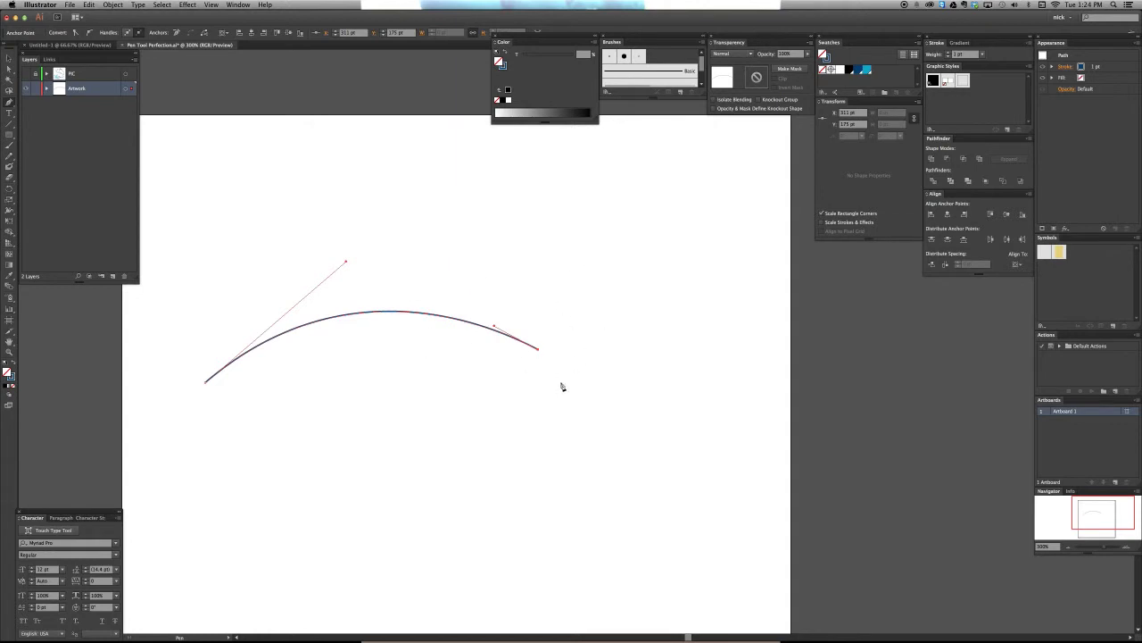
Add the fish's forked tail with straight corner segments, and pull a direction handle from its last anchor toward the belly.
{"action": "left_click", "coordinate": [614, 296]}
{"action": "left_click", "coordinate": [613, 297]}
{"action": "left_click", "coordinate": [594, 385]}
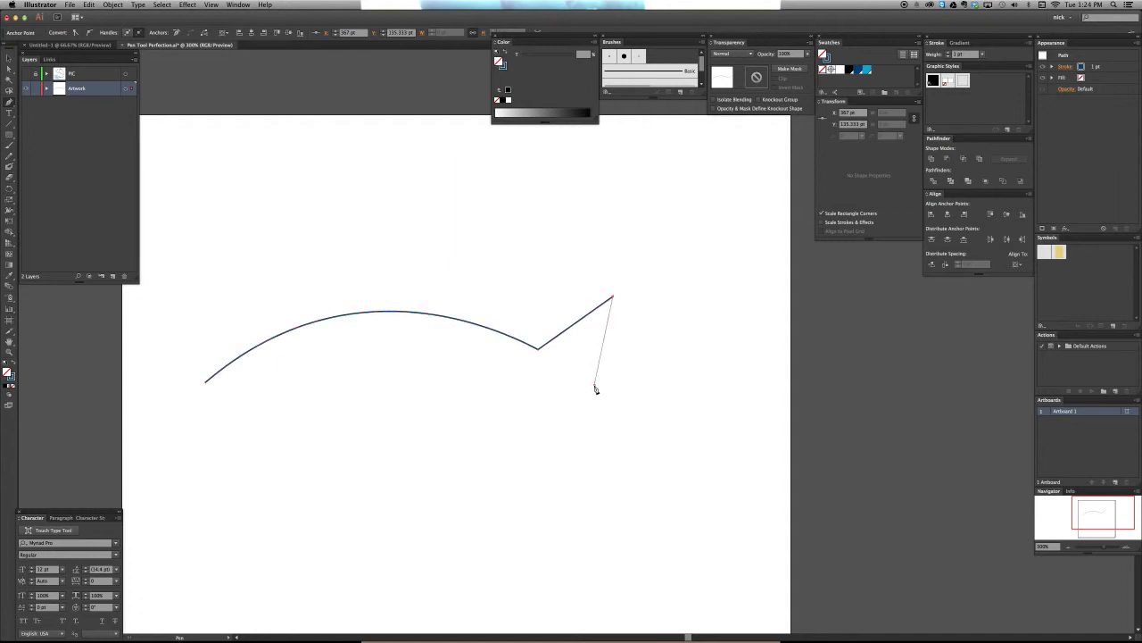
{"action": "left_click", "coordinate": [614, 473]}
{"action": "left_click", "coordinate": [532, 401]}
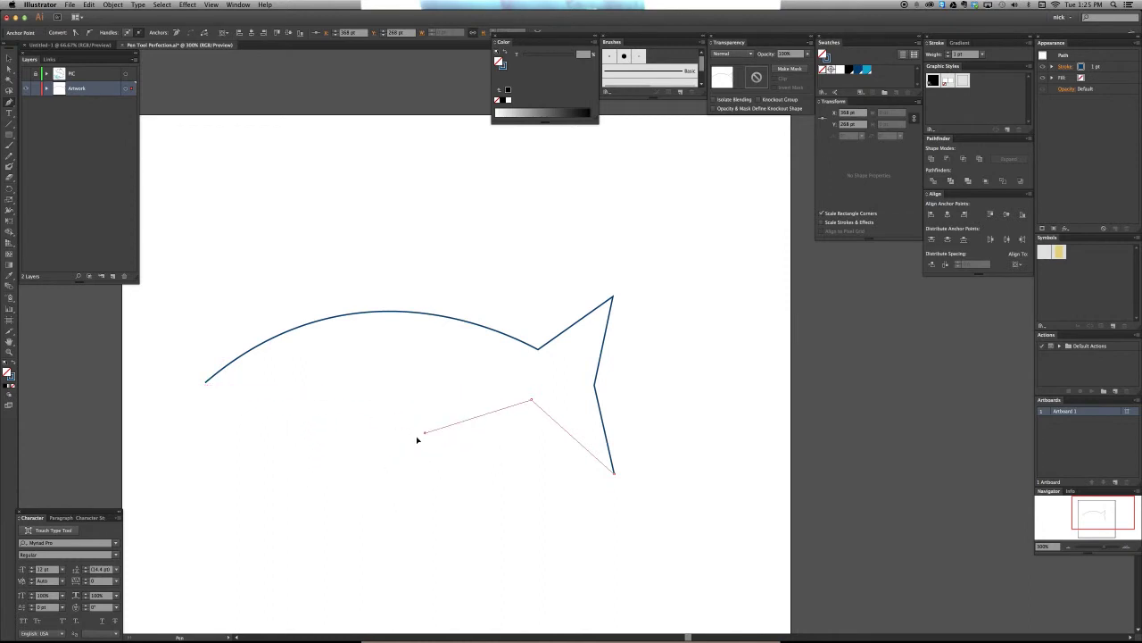
{"action": "left_click", "coordinate": [372, 482]}
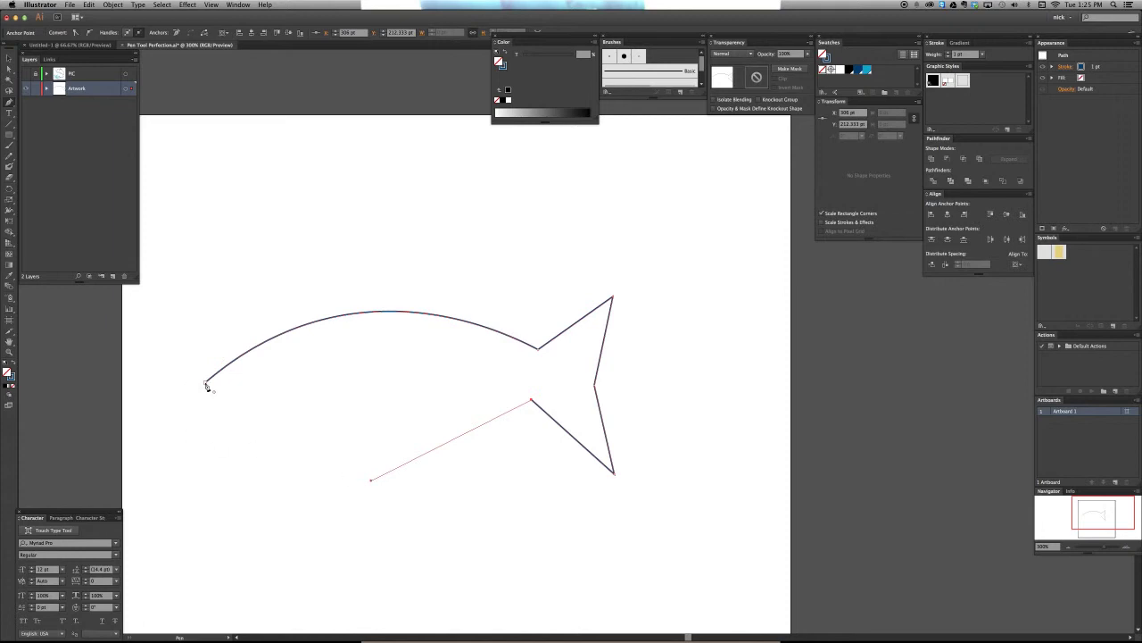
Close the straight-tailed fish at its nose with a curved belly segment, and undo the entire outline.
{"action": "left_click_drag", "start_coordinate": [205, 384], "coordinate": [265, 465]}
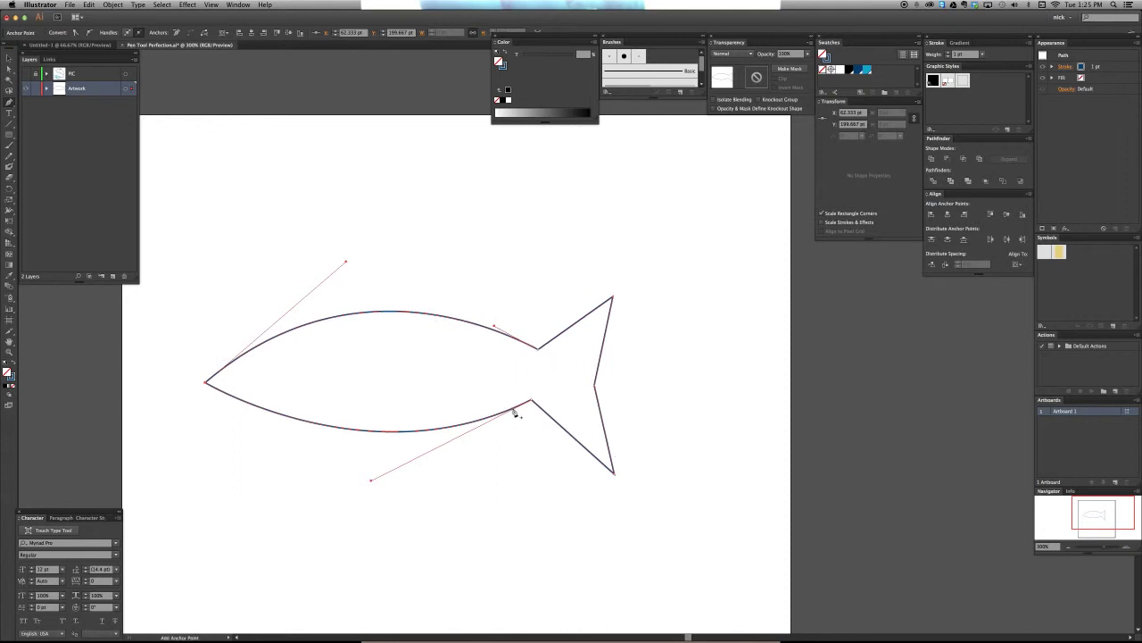
{"action": "key", "text": "super+z"}
{"action": "key", "text": "super+z"}
{"action": "key", "text": "super+z"}
{"action": "key", "text": "super+z"}
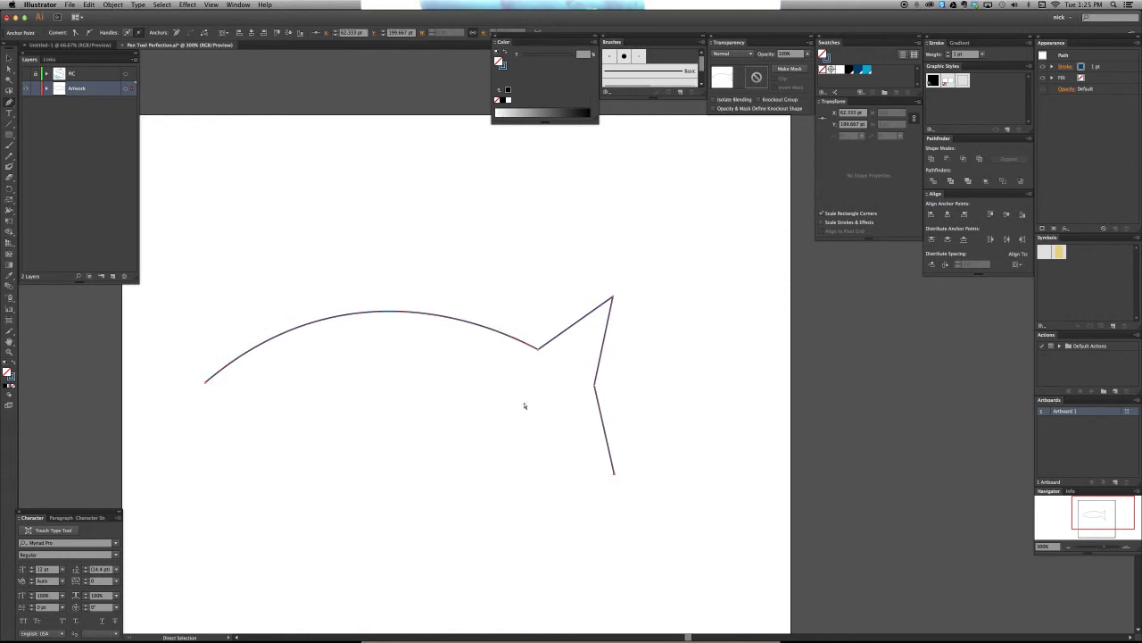
{"action": "key", "text": "super+z"}
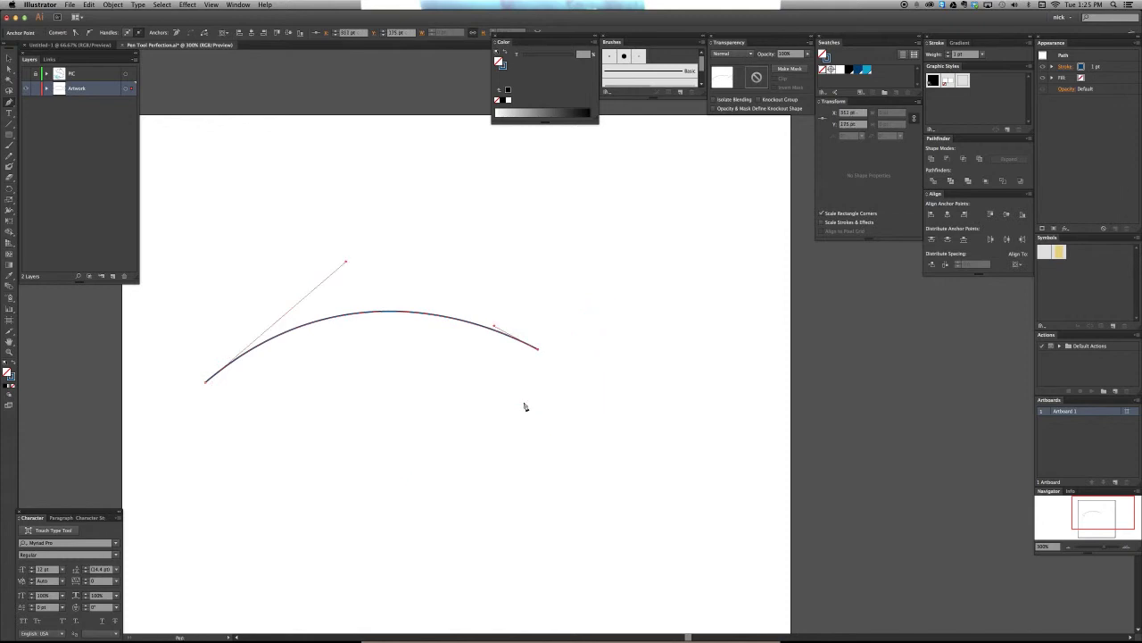
{"action": "key", "text": "super+z"}
{"action": "key", "text": "super+z"}
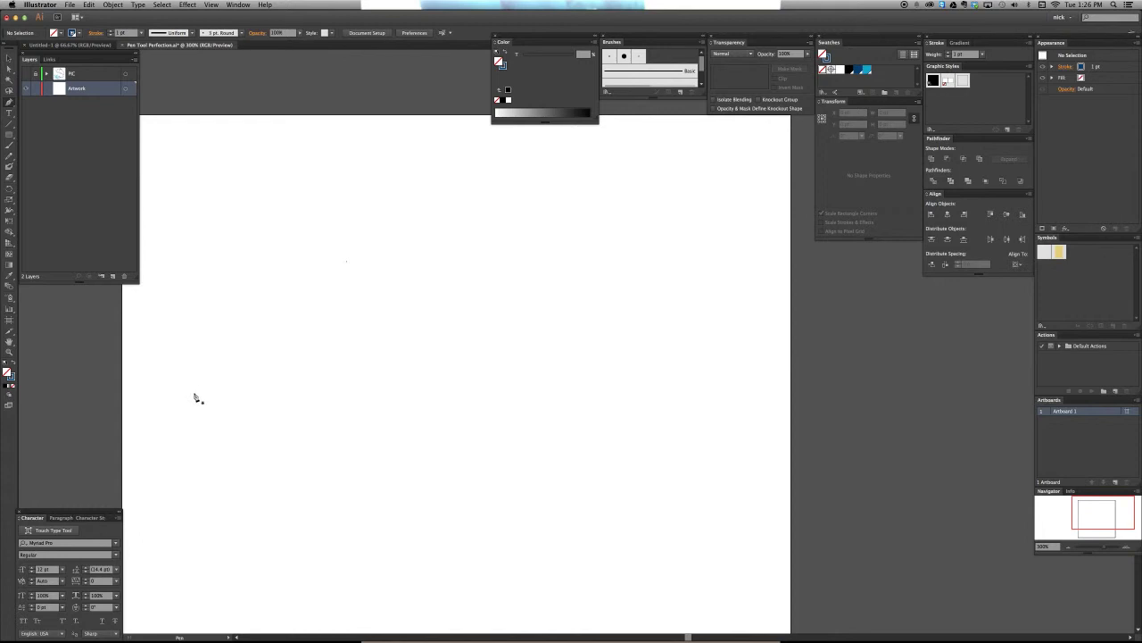
Draw the fish's arched back from the nose to the upper tail base with direction handles at both anchors.
{"action": "left_click_drag", "start_coordinate": [193, 396], "coordinate": [335, 252]}
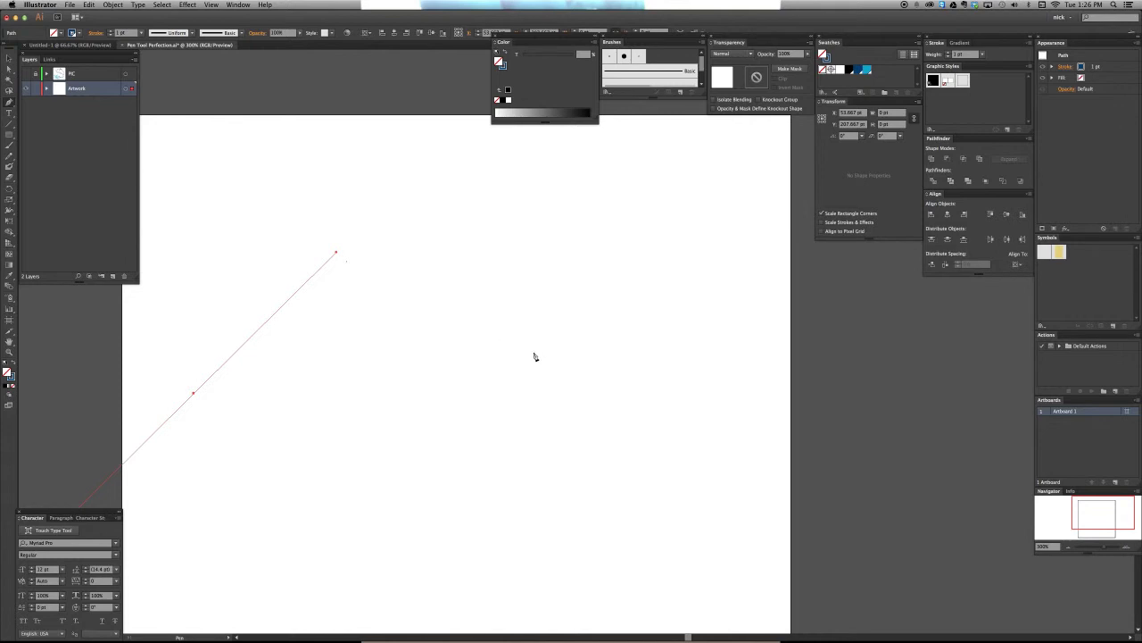
{"action": "left_click_drag", "start_coordinate": [537, 359], "coordinate": [572, 378]}
{"action": "left_click_drag", "start_coordinate": [572, 378], "coordinate": [573, 378]}
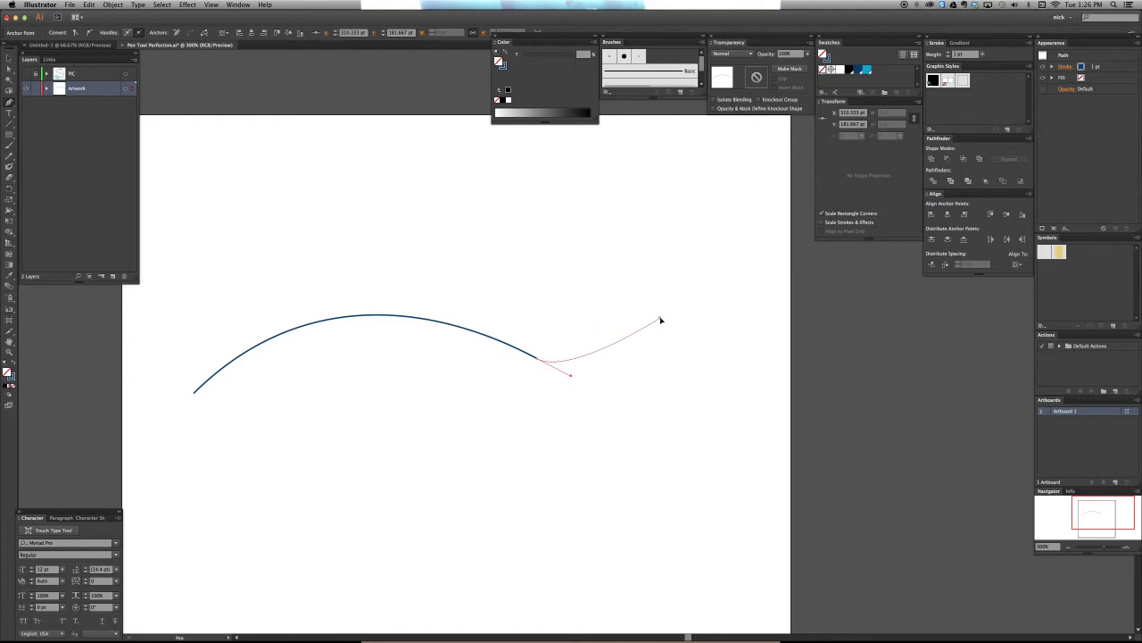
Add the fish's curved tail with corner anchors at both tips and a smooth anchor with vertical handles at the notch.
{"action": "left_click", "coordinate": [660, 320]}
{"action": "left_click_drag", "start_coordinate": [617, 408], "coordinate": [618, 444]}
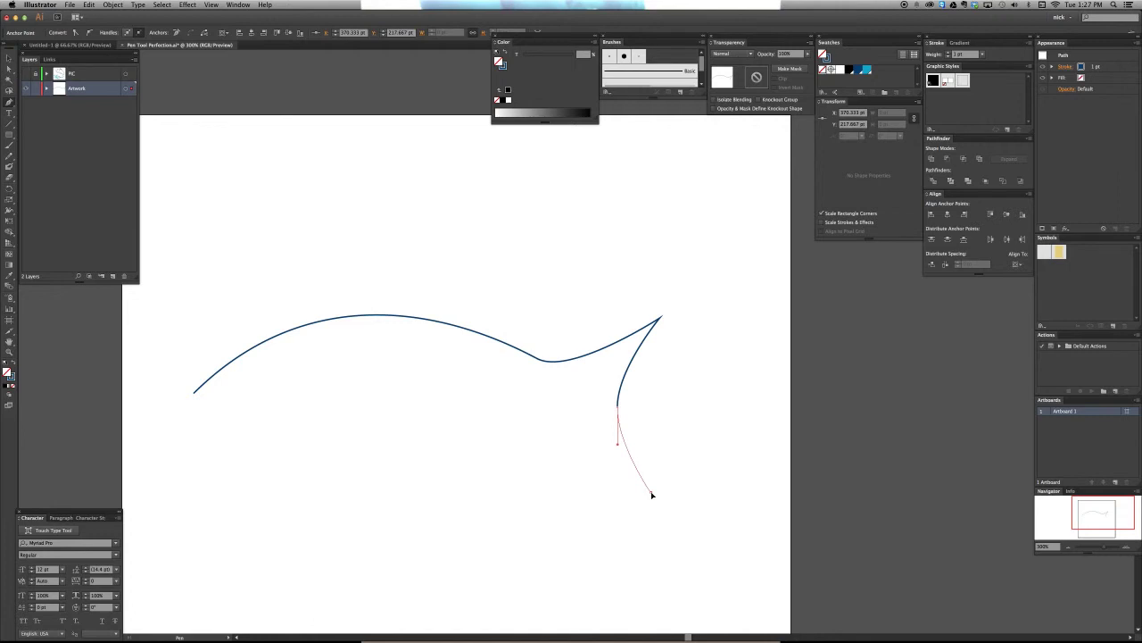
{"action": "left_click", "coordinate": [651, 494]}
Curve the path from the lower tail tip to the tail base, extend its handle beneath the belly, and close the outline at the nose.
{"action": "left_click_drag", "start_coordinate": [566, 428], "coordinate": [565, 427]}
{"action": "left_click_drag", "start_coordinate": [507, 438], "coordinate": [478, 452]}
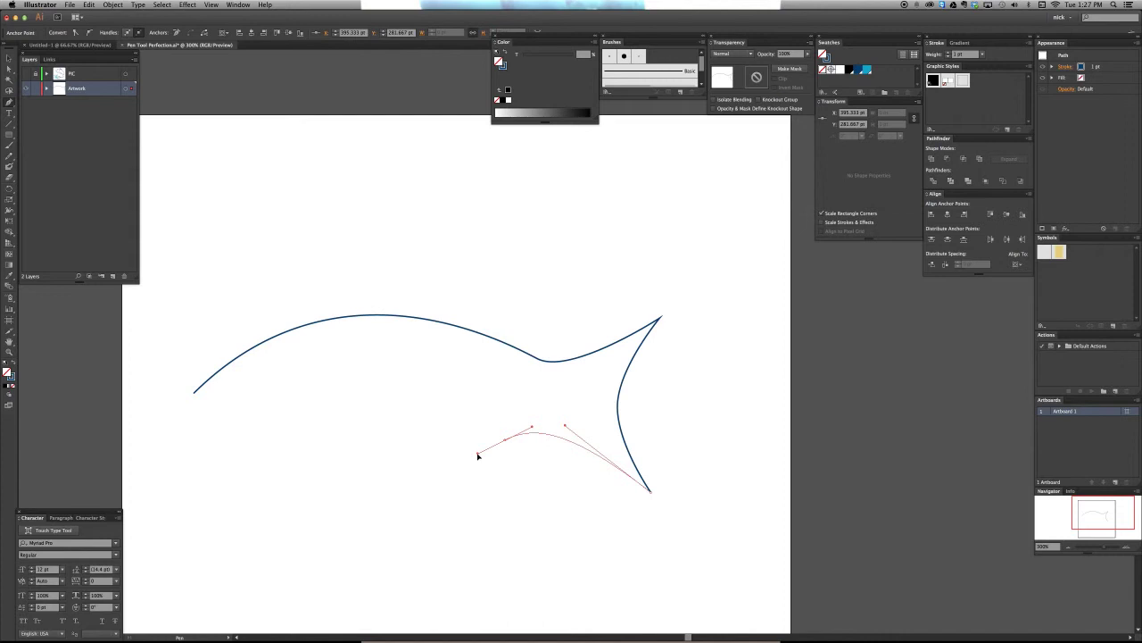
{"action": "left_click_drag", "start_coordinate": [478, 455], "coordinate": [400, 492]}
{"action": "left_click_drag", "start_coordinate": [399, 492], "coordinate": [349, 530]}
{"action": "left_click", "coordinate": [193, 394]}
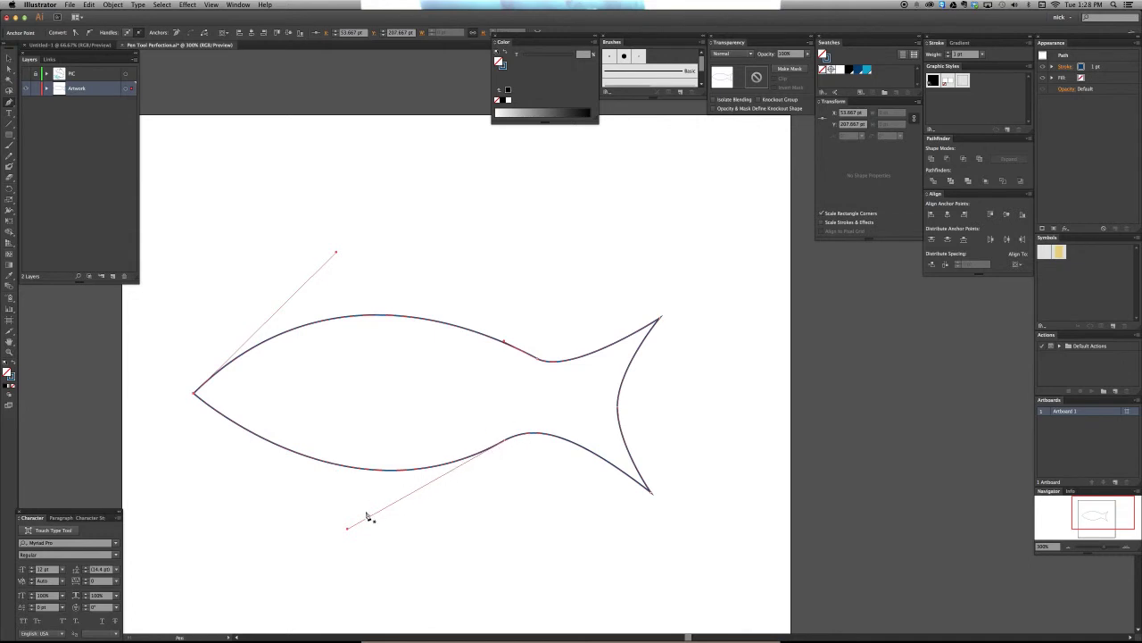
Try extending the belly's direction handle to round out the underside, undo the change, and deselect the fish.
{"action": "key", "text": "v"}
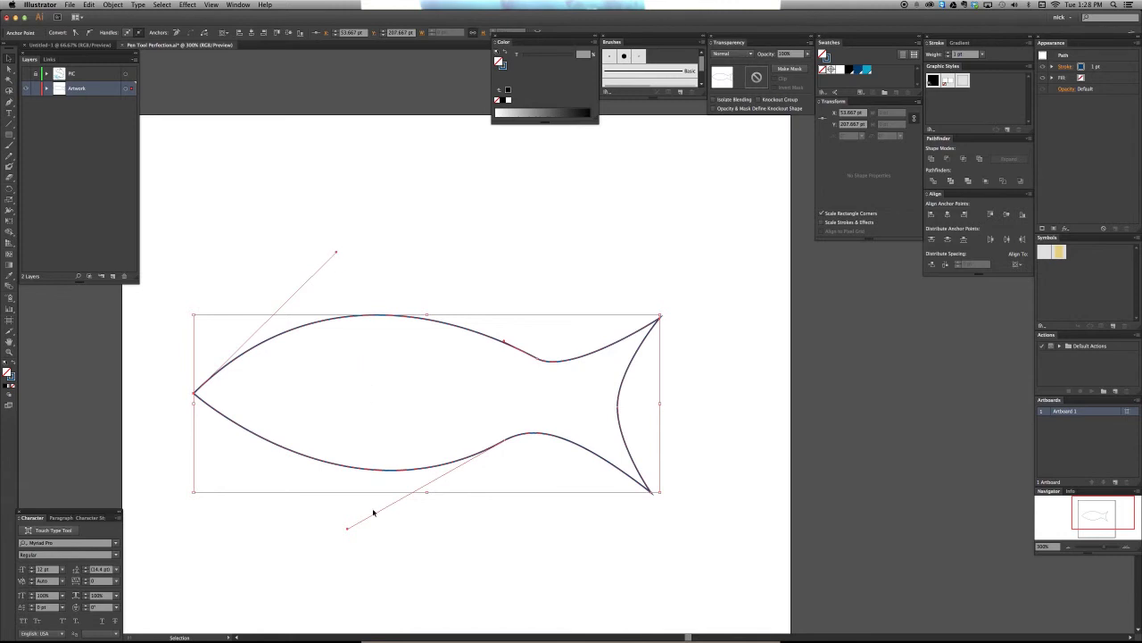
{"action": "left_click_drag", "start_coordinate": [351, 526], "coordinate": [297, 547]}
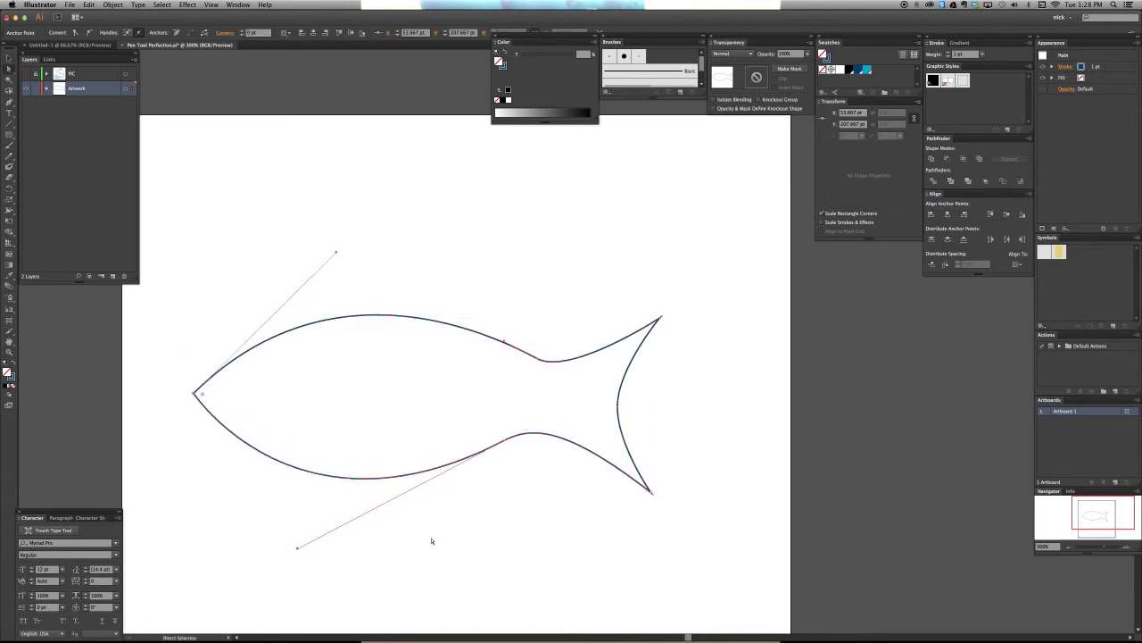
{"action": "key", "text": "super+z"}
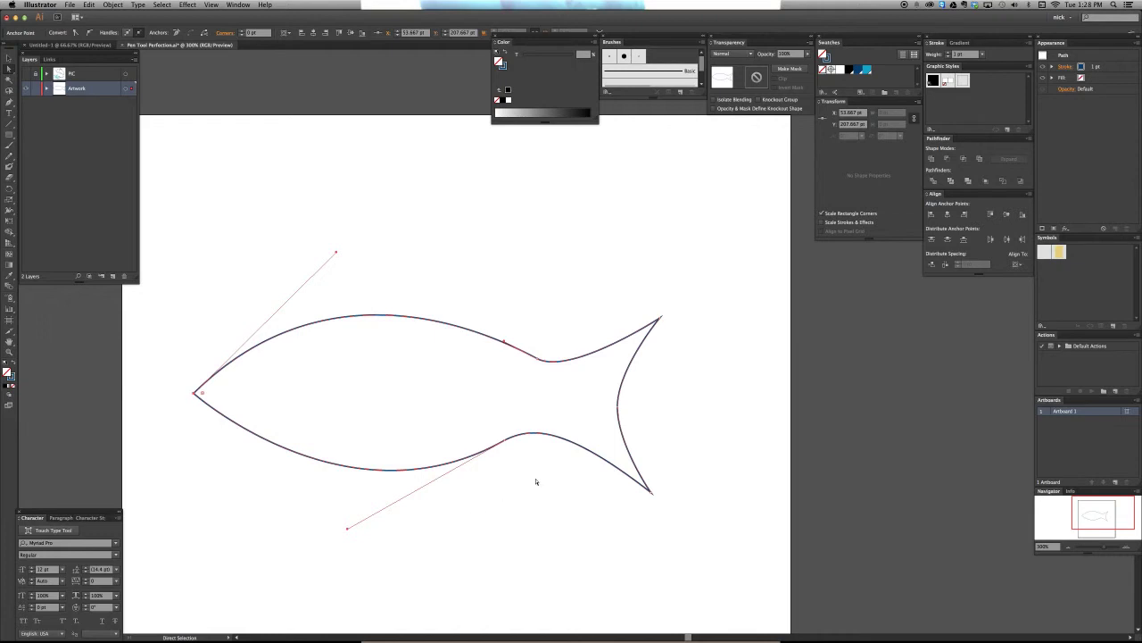
{"action": "left_click", "coordinate": [527, 473]}
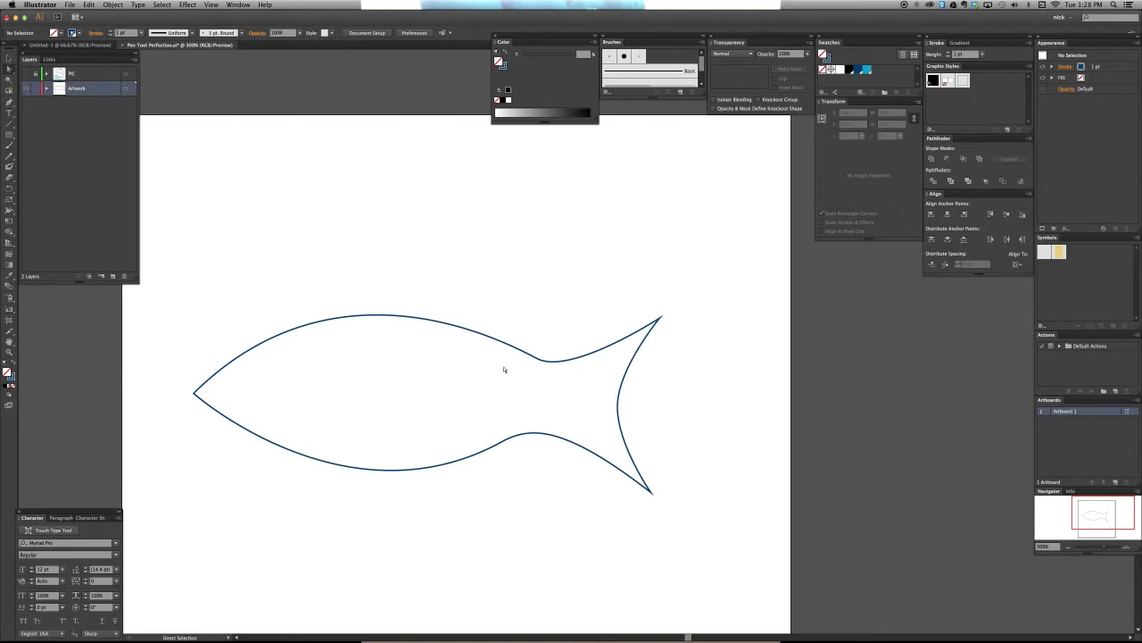
Lengthen the belly-side direction handle of the lower tail-base anchor to make the belly fuller.
{"action": "left_click_drag", "start_coordinate": [474, 415], "coordinate": [526, 451]}
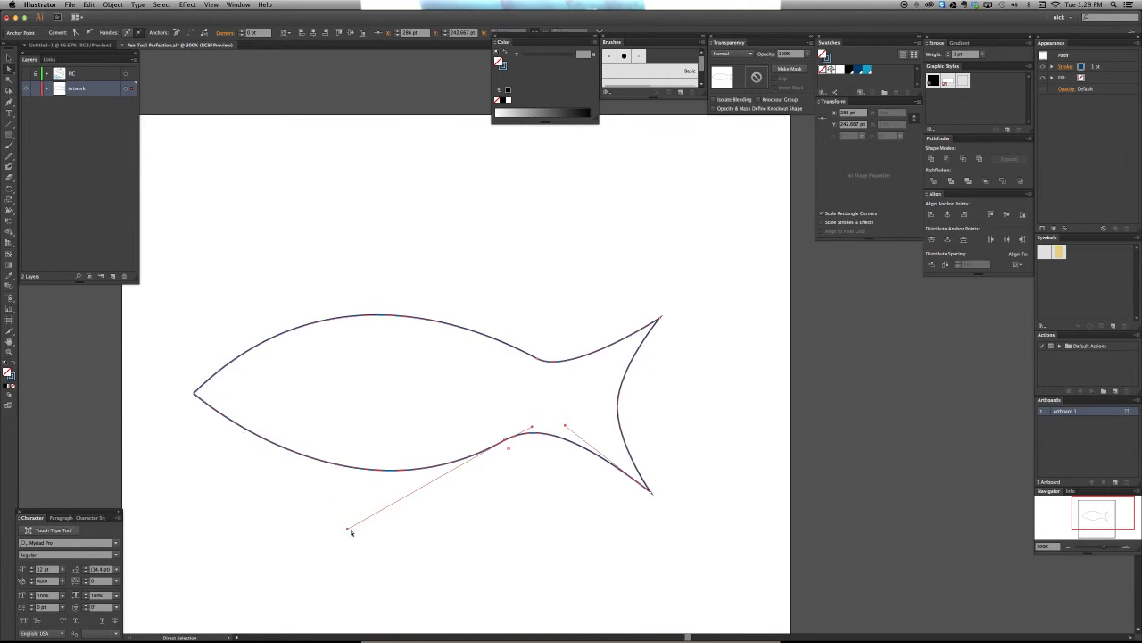
{"action": "left_click_drag", "start_coordinate": [348, 530], "coordinate": [316, 545]}
{"action": "left_click", "coordinate": [666, 514]}
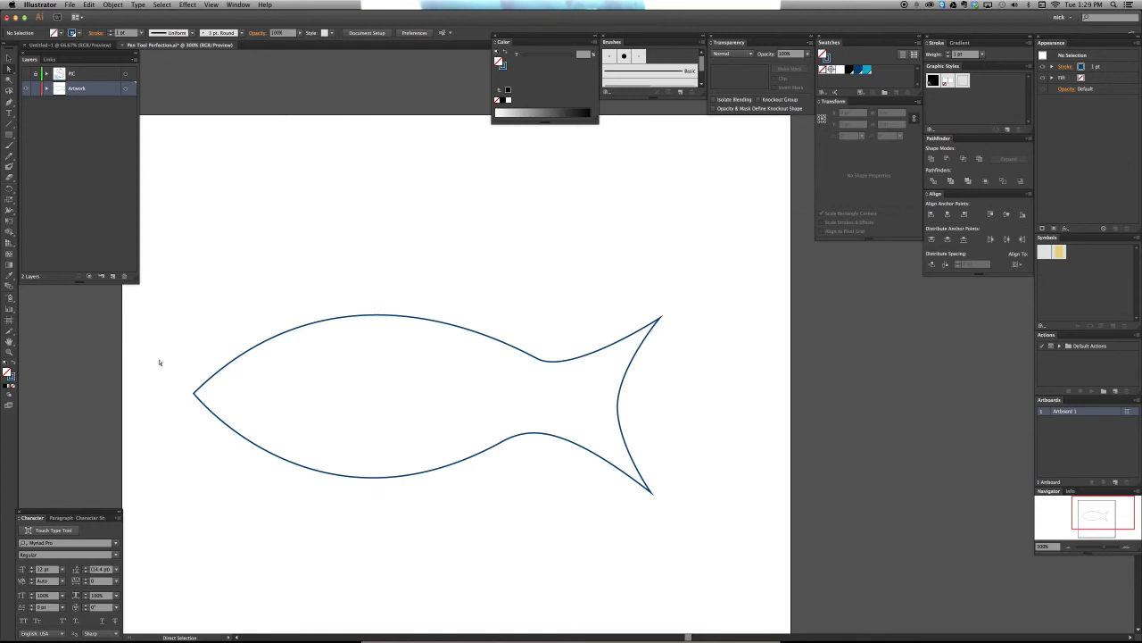
Examine the direction handles at the nose and both tail-base anchors with the Direct Selection tool.
{"action": "left_click", "coordinate": [195, 394]}
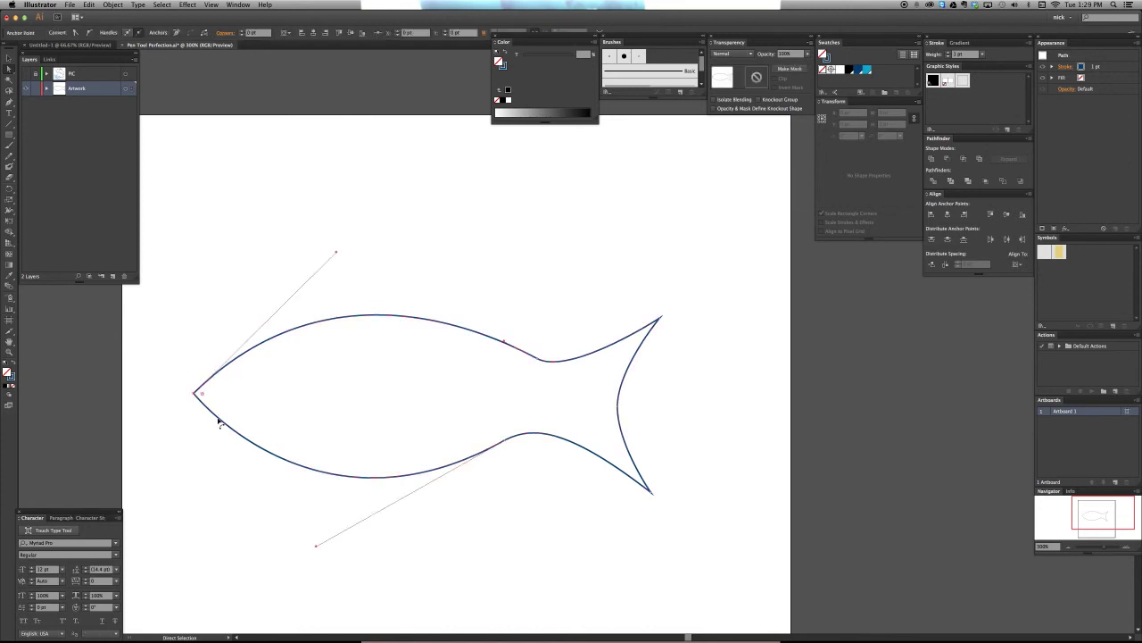
{"action": "left_click", "coordinate": [125, 364]}
{"action": "left_click_drag", "start_coordinate": [169, 364], "coordinate": [207, 417]}
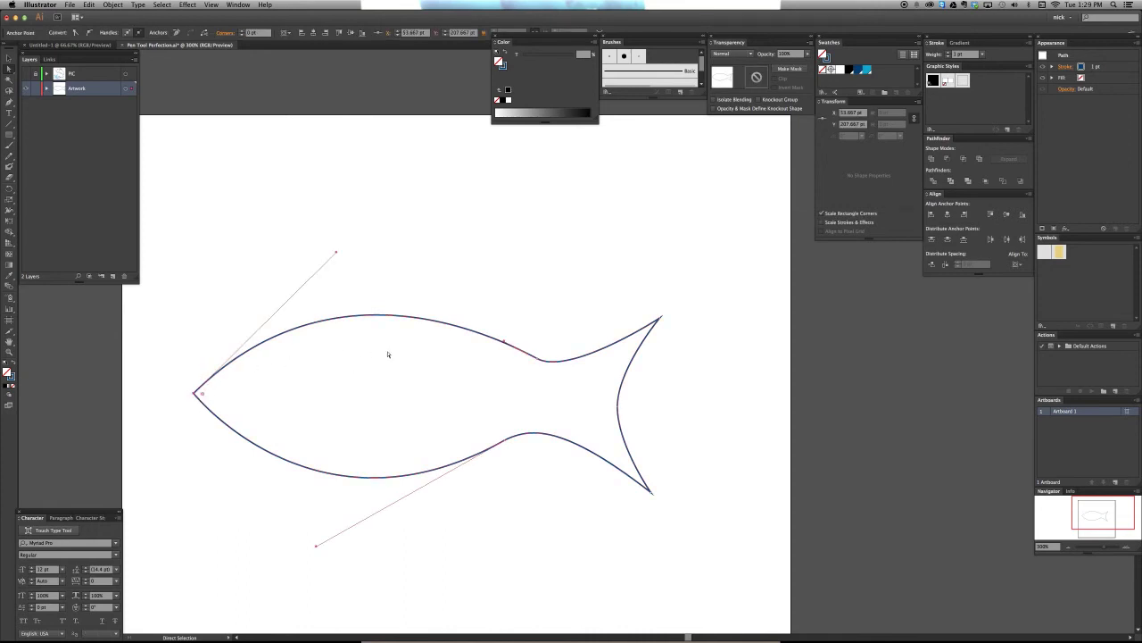
{"action": "left_click", "coordinate": [539, 360]}
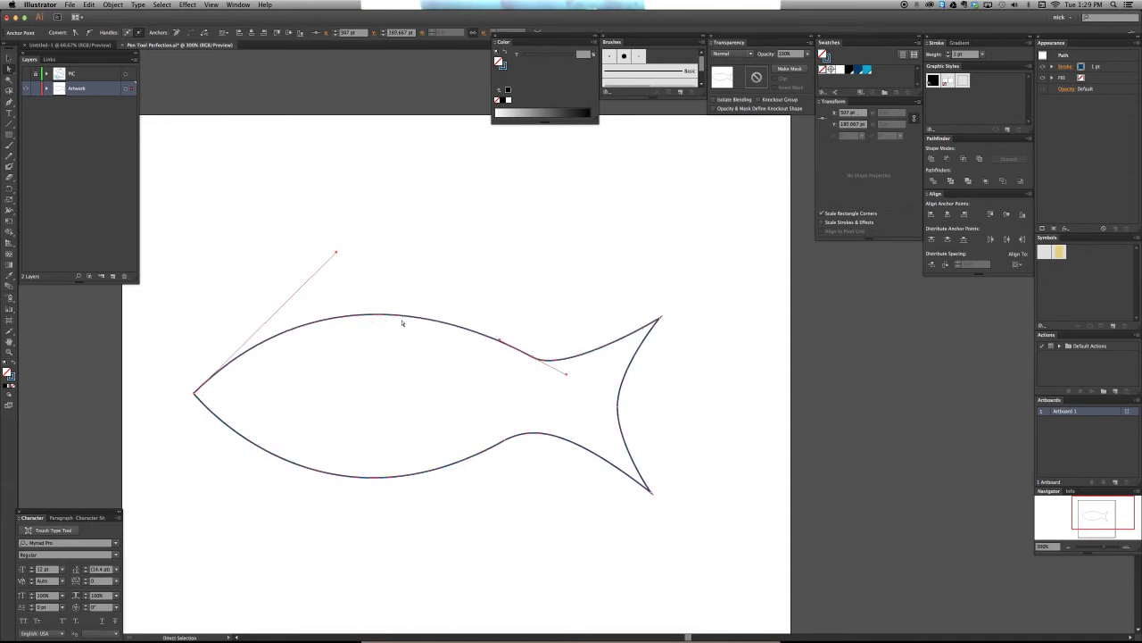
{"action": "left_click_drag", "start_coordinate": [147, 349], "coordinate": [217, 410]}
{"action": "left_click_drag", "start_coordinate": [497, 309], "coordinate": [542, 366]}
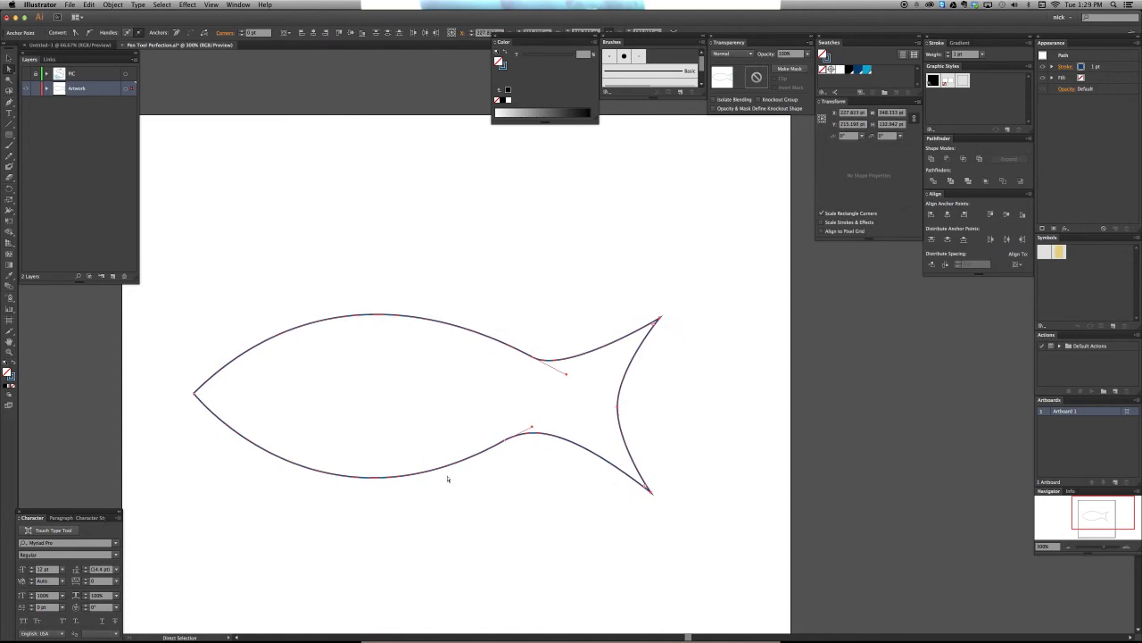
{"action": "left_click_drag", "start_coordinate": [500, 434], "coordinate": [521, 465]}
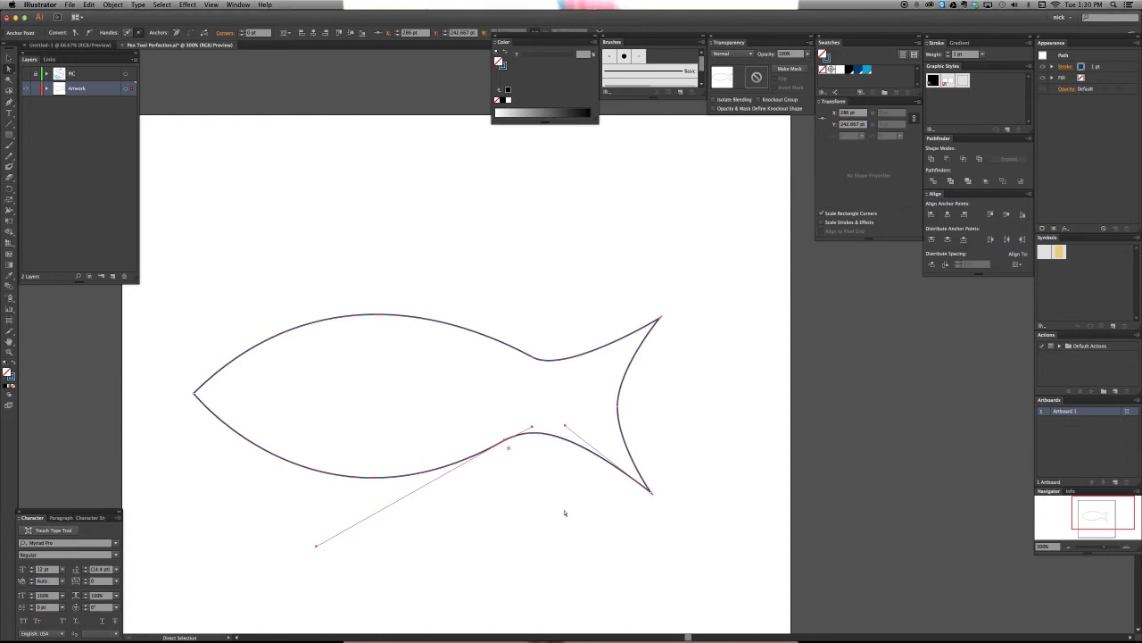
Remove the anchor at the tail's notch with the Delete Anchor Point tool.
{"action": "left_click", "coordinate": [617, 409]}
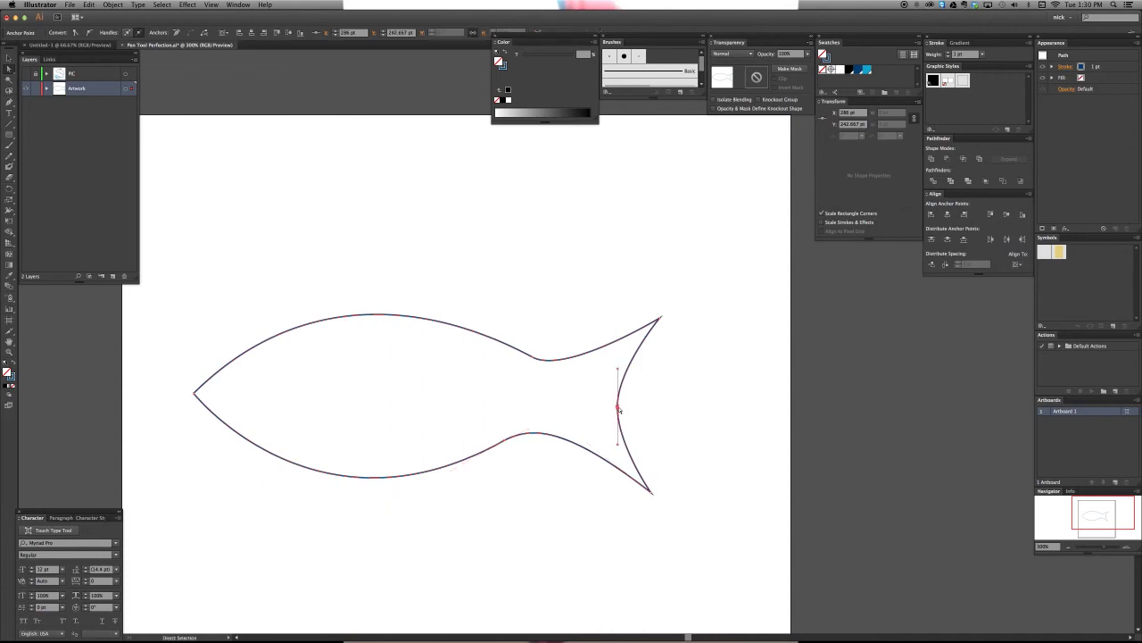
{"action": "key", "text": "minus"}
{"action": "left_click", "coordinate": [619, 411]}
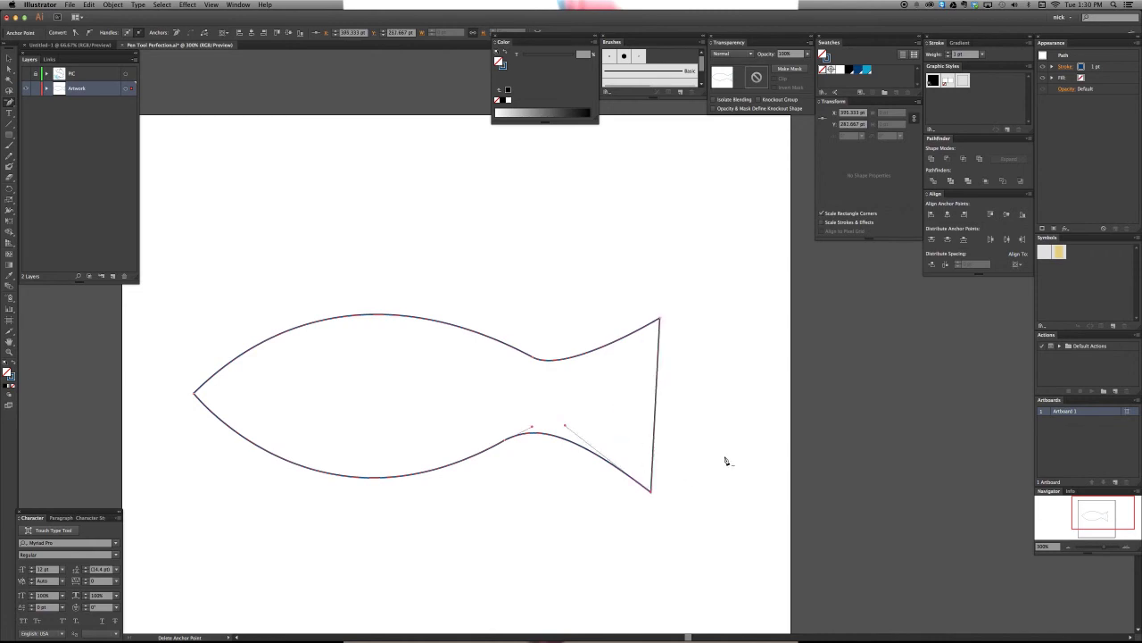
Bend the straight tail edge inward into a concave curve with the Anchor Point tool.
{"action": "key", "text": "a"}
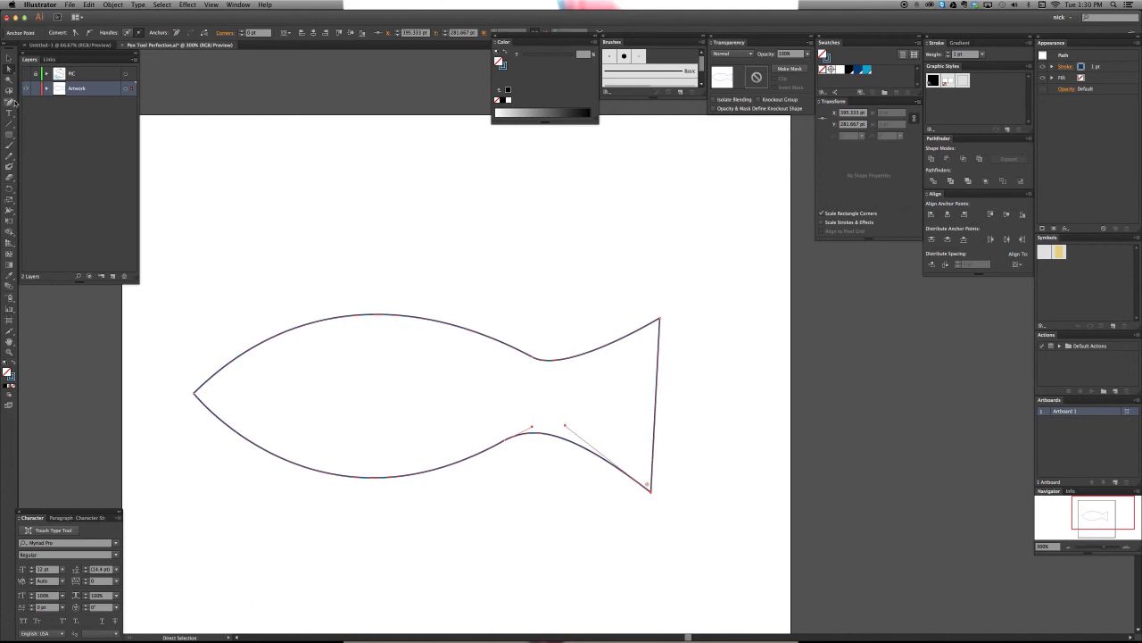
{"action": "left_click", "coordinate": [12, 102]}
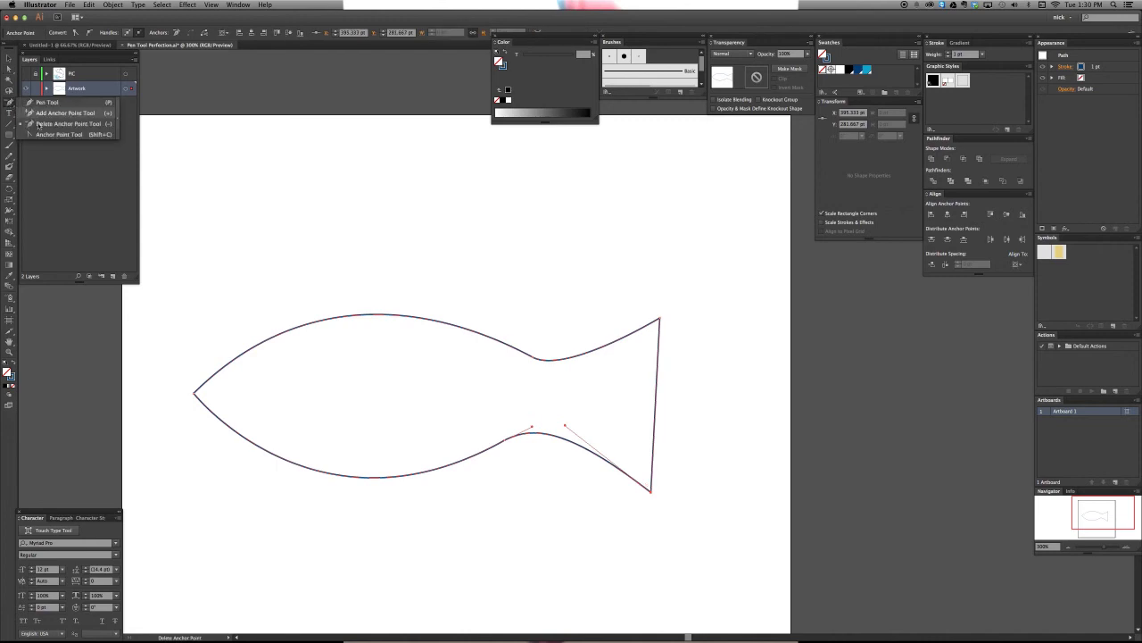
{"action": "left_click", "coordinate": [37, 134]}
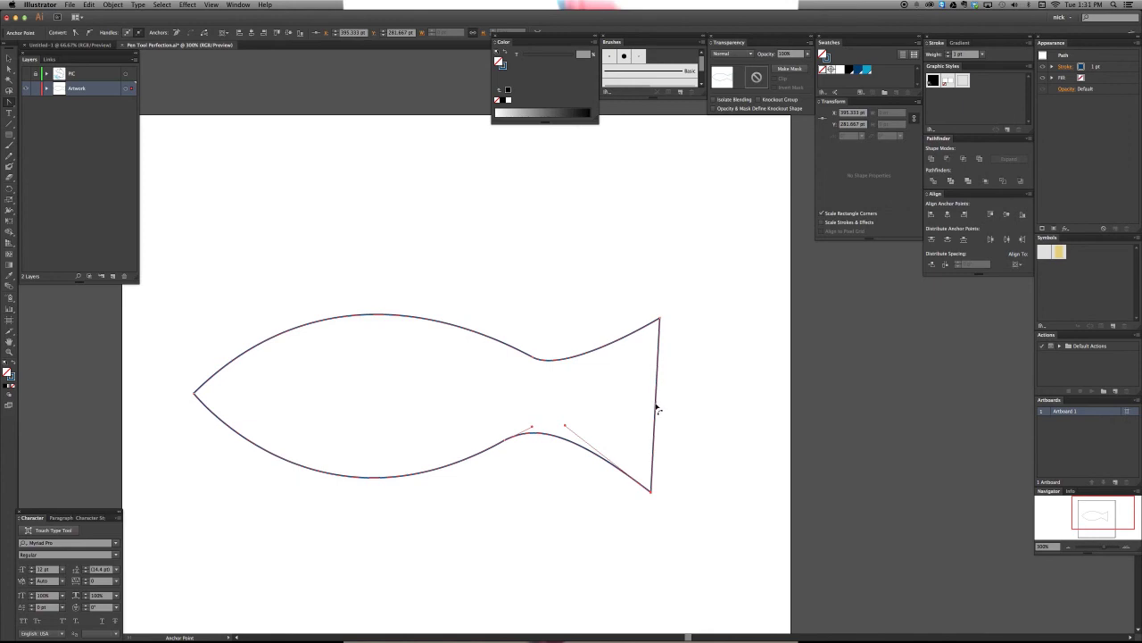
{"action": "left_click_drag", "start_coordinate": [657, 408], "coordinate": [628, 407]}
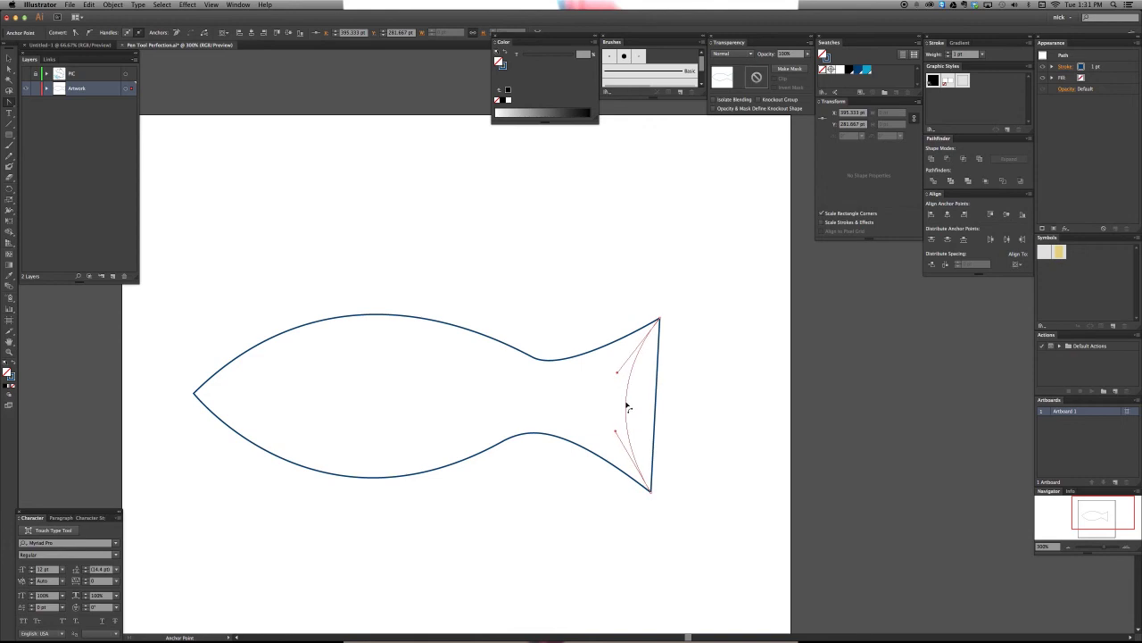
{"action": "left_click_drag", "start_coordinate": [627, 406], "coordinate": [628, 407]}
{"action": "left_click_drag", "start_coordinate": [629, 406], "coordinate": [629, 407]}
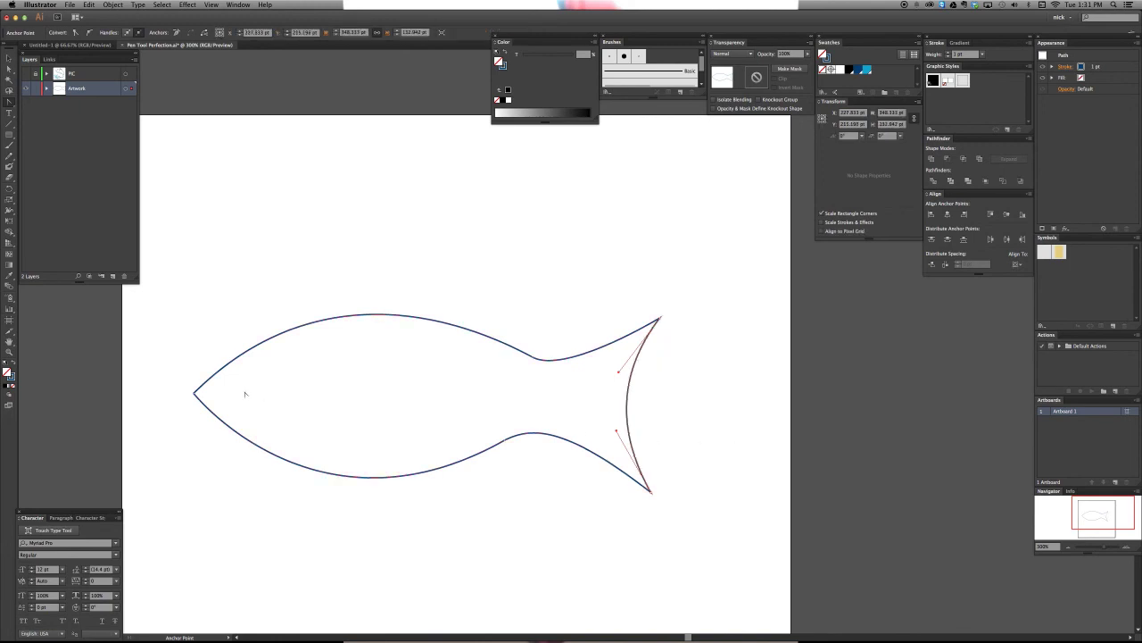
Move the upper tail-base anchor toward the nose and lengthen its tail-side direction handle.
{"action": "key", "text": "a"}
{"action": "left_click_drag", "start_coordinate": [535, 360], "coordinate": [475, 339]}
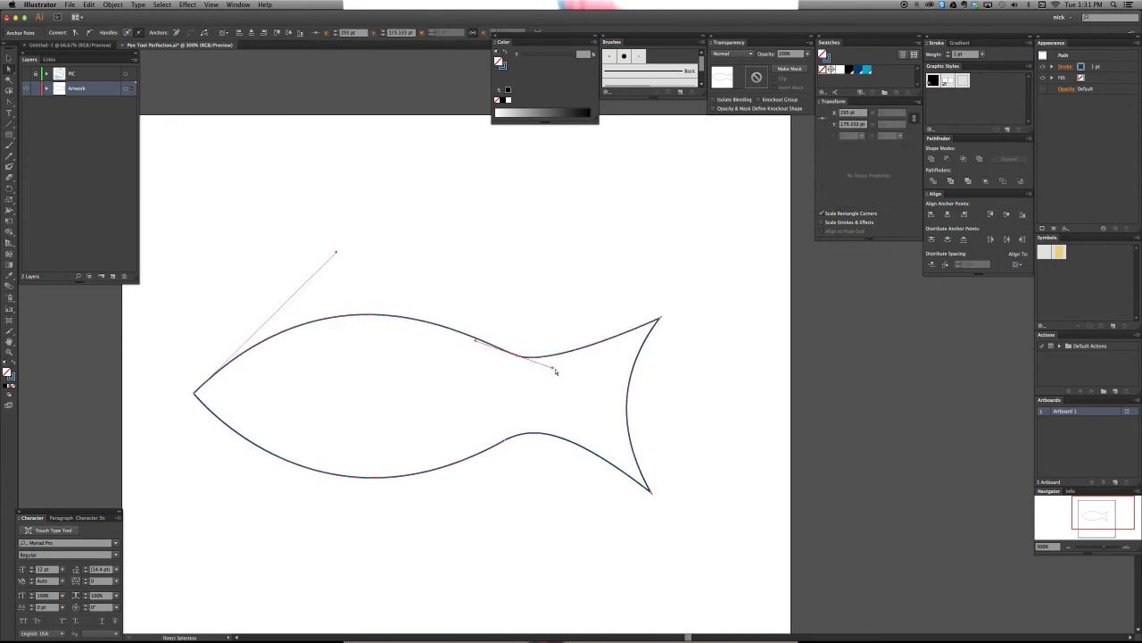
{"action": "left_click_drag", "start_coordinate": [553, 369], "coordinate": [570, 374]}
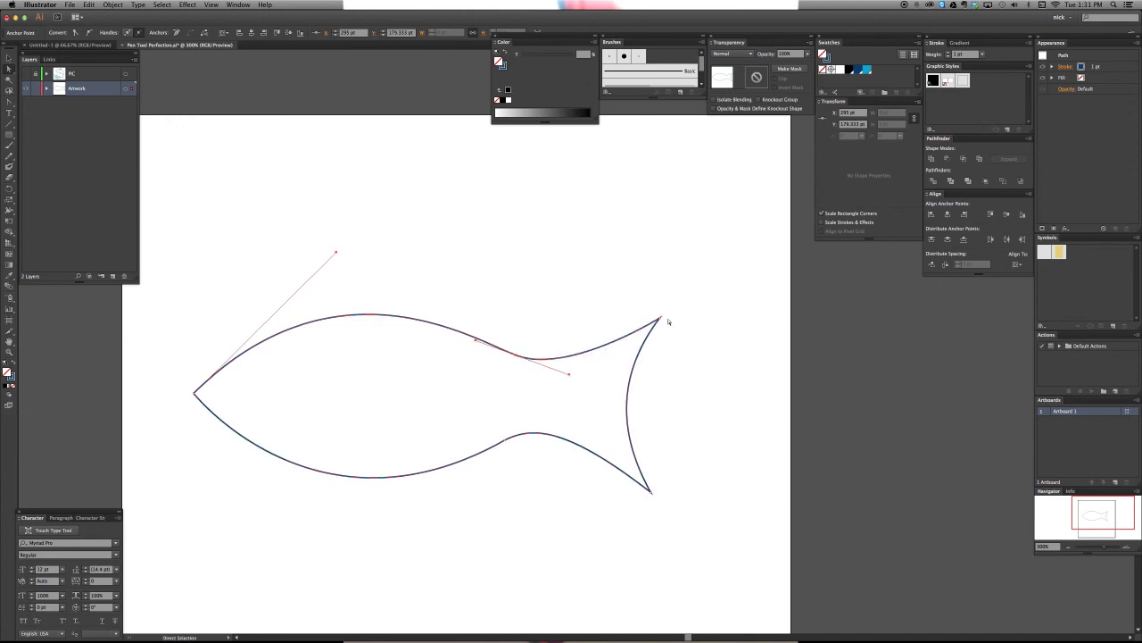
Reposition the upper and lower tail tips with the Direct Selection tool to even out the tail.
{"action": "left_click_drag", "start_coordinate": [661, 320], "coordinate": [657, 314]}
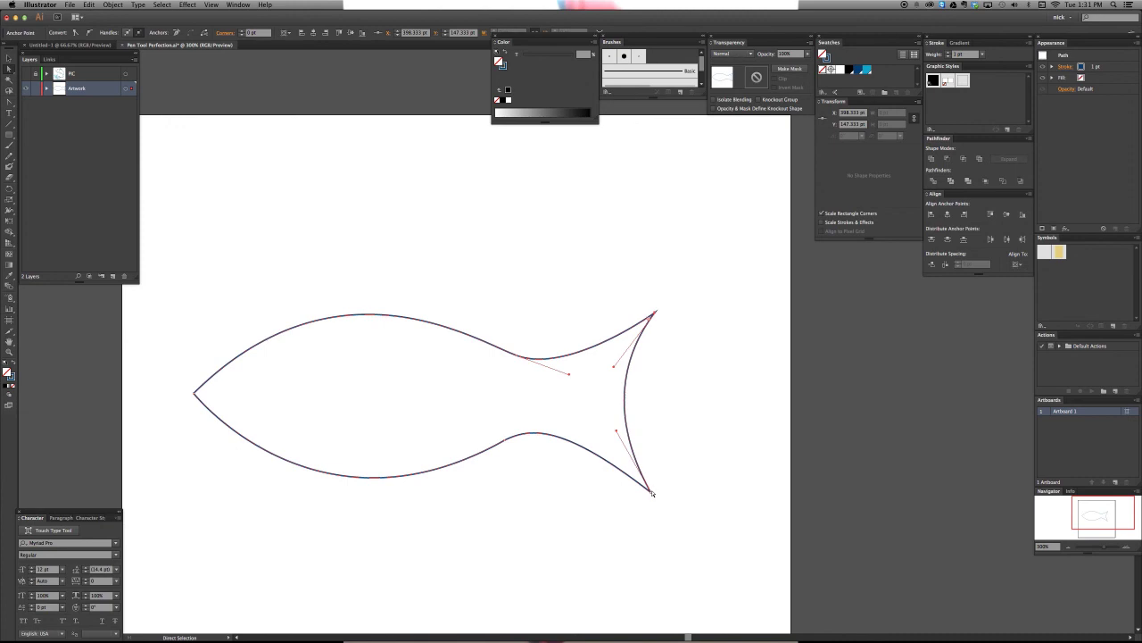
{"action": "left_click", "coordinate": [652, 492]}
{"action": "left_click_drag", "start_coordinate": [652, 491], "coordinate": [652, 473]}
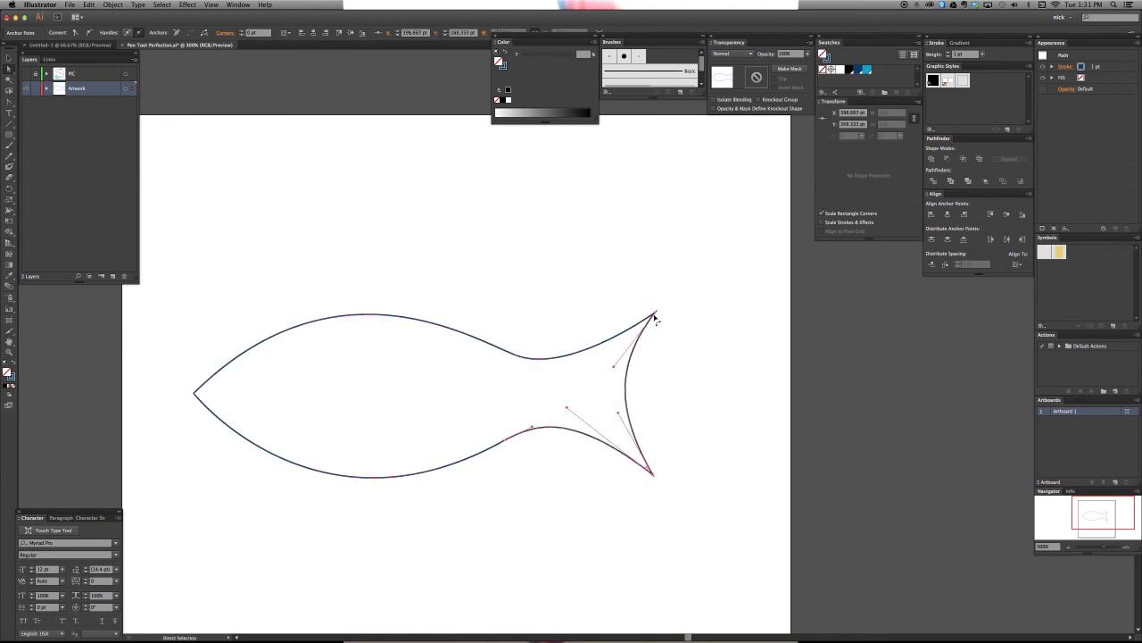
{"action": "left_click_drag", "start_coordinate": [658, 316], "coordinate": [655, 319]}
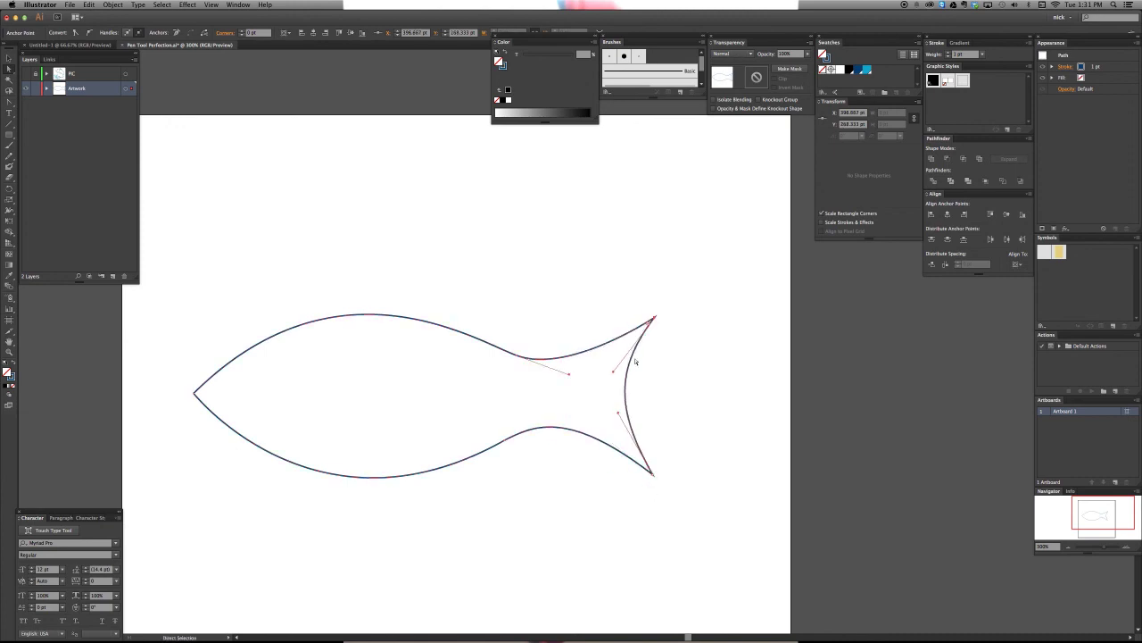
Refine the belly curve by adjusting the belly-side direction handle of the lower tail-base anchor.
{"action": "left_click", "coordinate": [509, 443]}
{"action": "left_click_drag", "start_coordinate": [508, 444], "coordinate": [318, 542]}
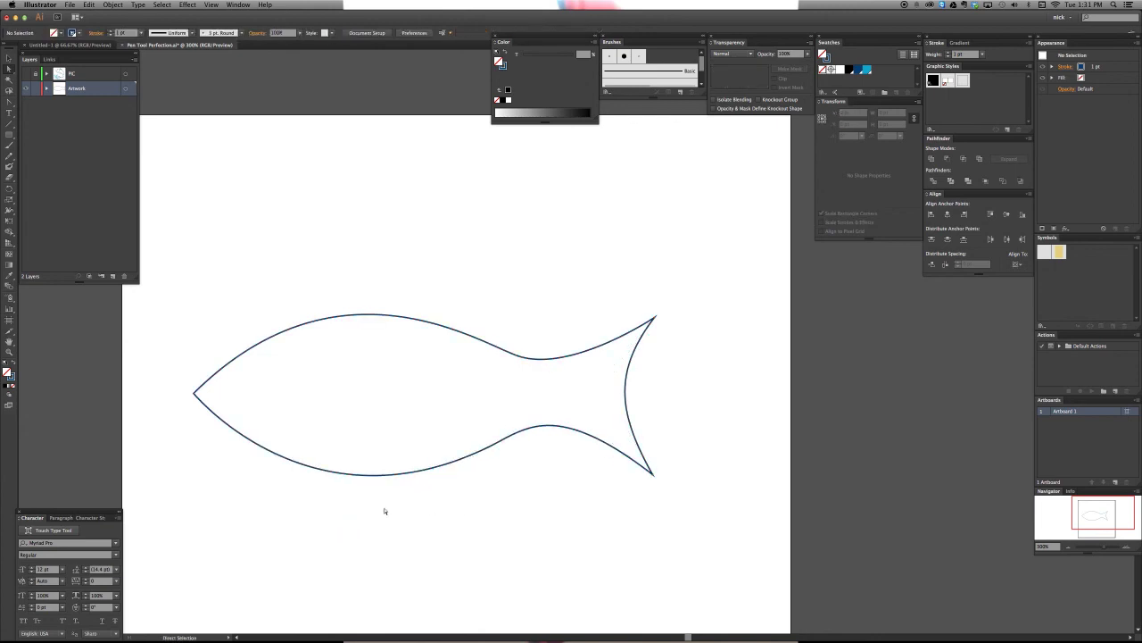